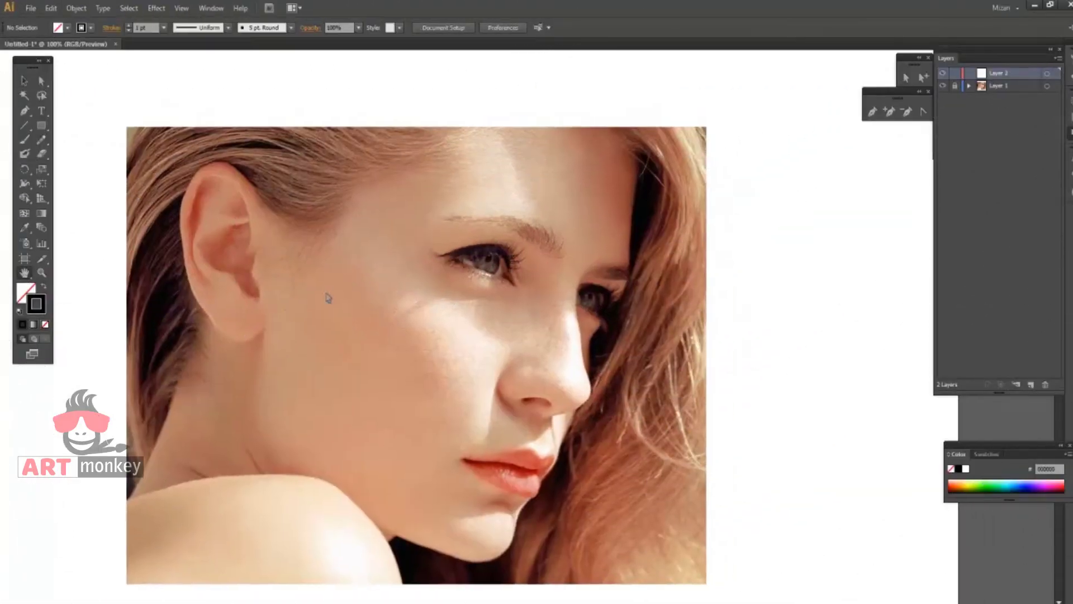
Zoom in on the near eye and trace the eyeliner from the eye corner along the upper lid.
key("ctrl+plus")
key("ctrl+plus")
key("p")
left_click(484, 274)
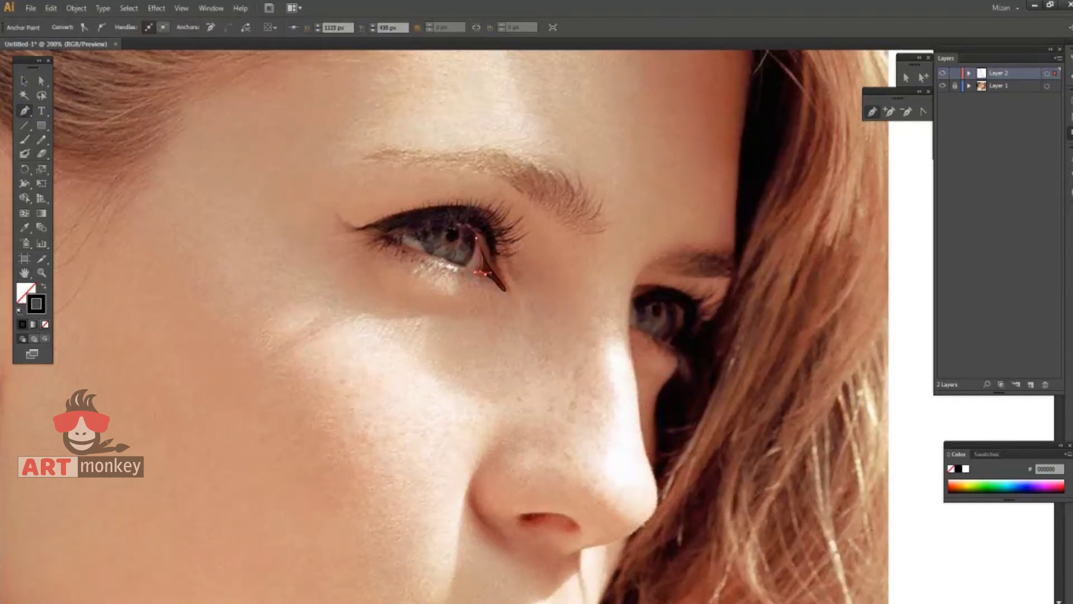
key("shift+x")
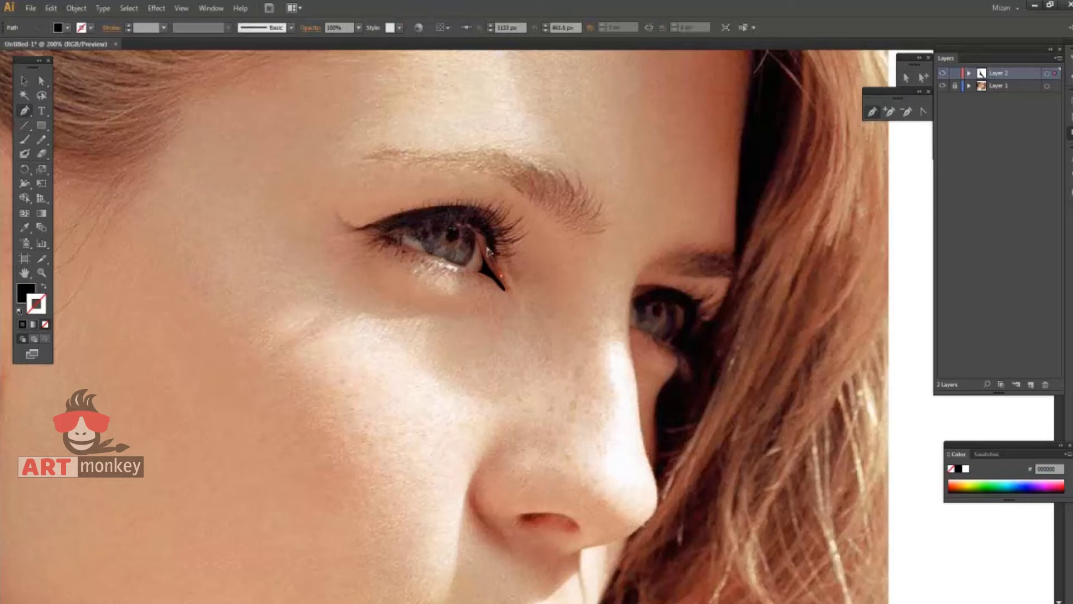
left_click(471, 231)
key("shift+x")
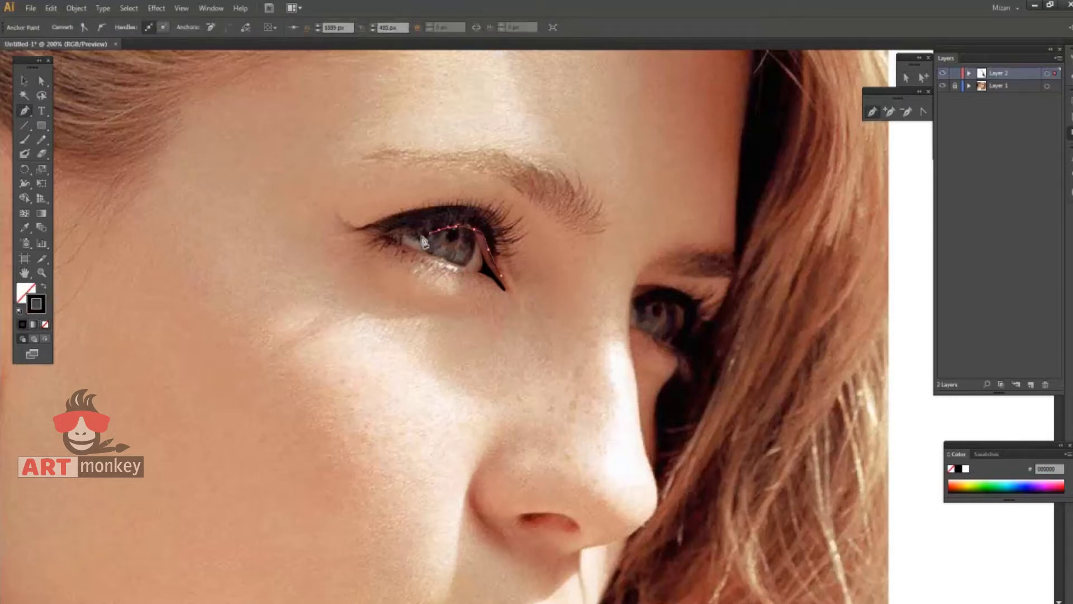
left_click(385, 242)
key("Return")
Pull the eyeliner into a winged tail and fill the shape solid black.
left_click(383, 242, "ctrl")
left_click_drag(382, 241, 464, 217)
left_click(474, 209)
left_click(499, 255)
key("shift+x")
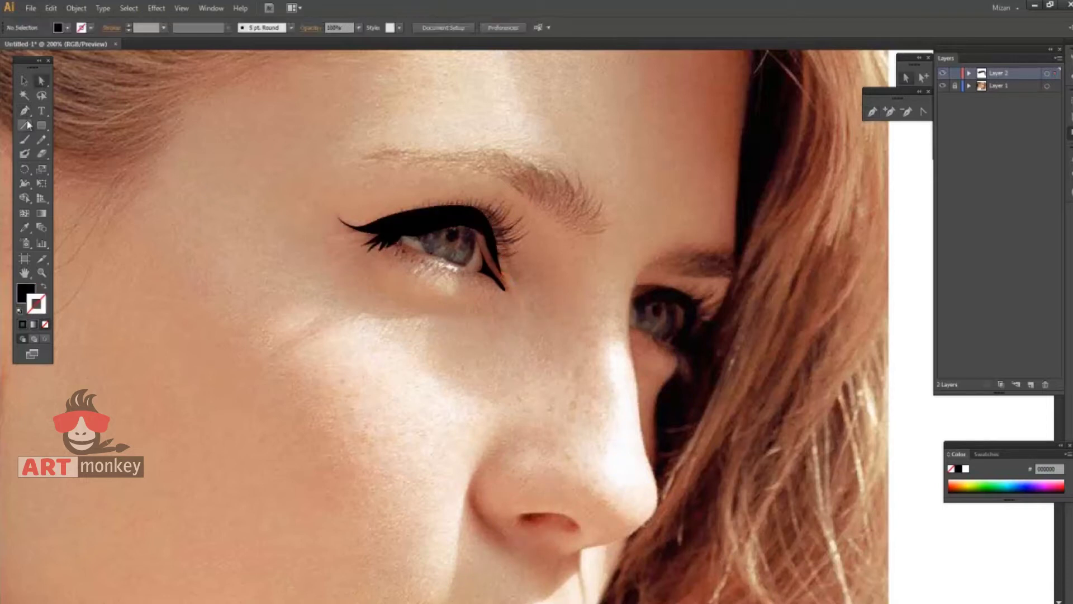
left_click(495, 262)
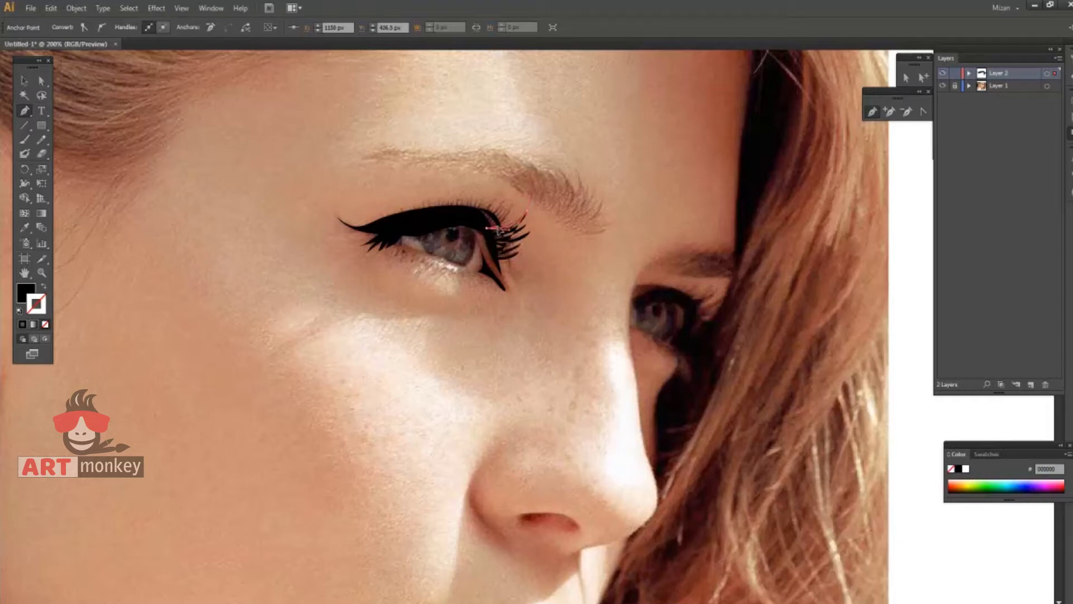
Add pointed lash shapes along the eyeliner, then hide the photo to check them.
left_click(471, 206)
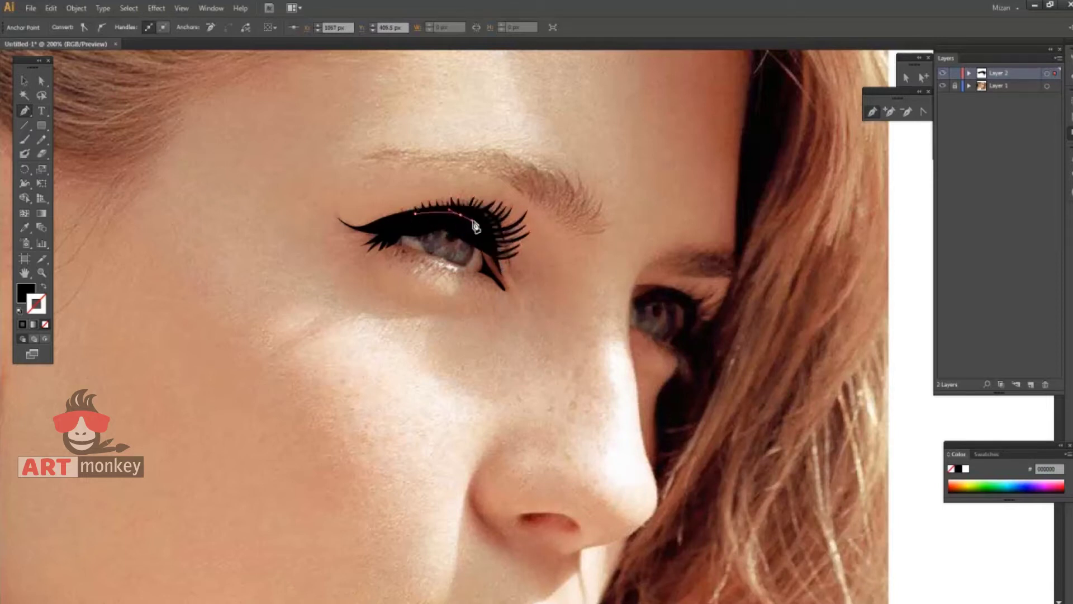
key("ctrl+shift+a")
key("a")
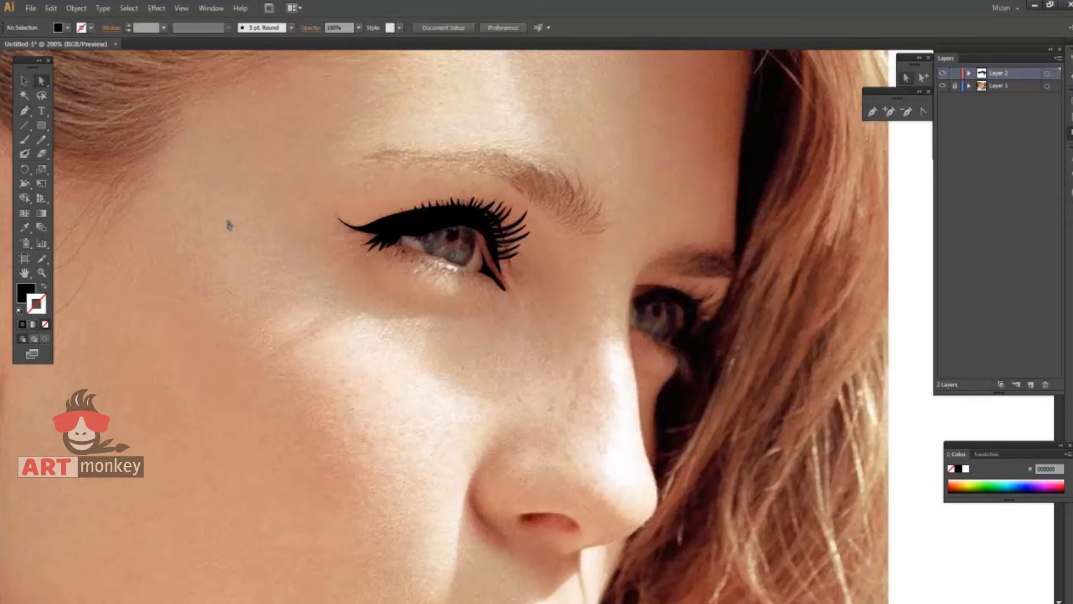
key("ctrl+0")
left_click(942, 86)
key("ctrl+plus")
key("ctrl+plus")
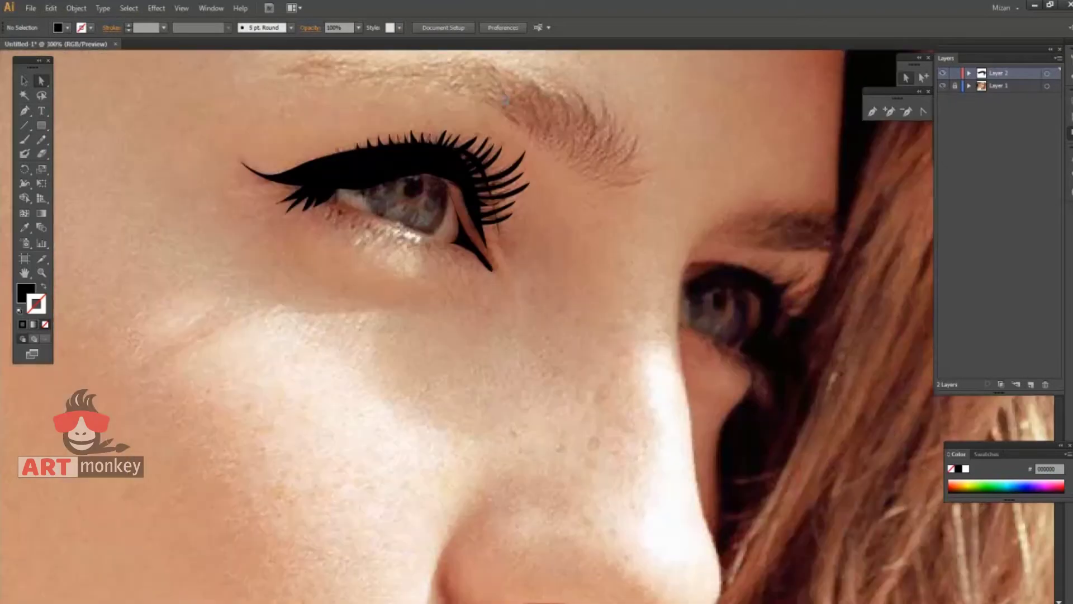
Trace the iris with highlight holes, fill it black, and review it without the photo.
key("p")
left_click(449, 269)
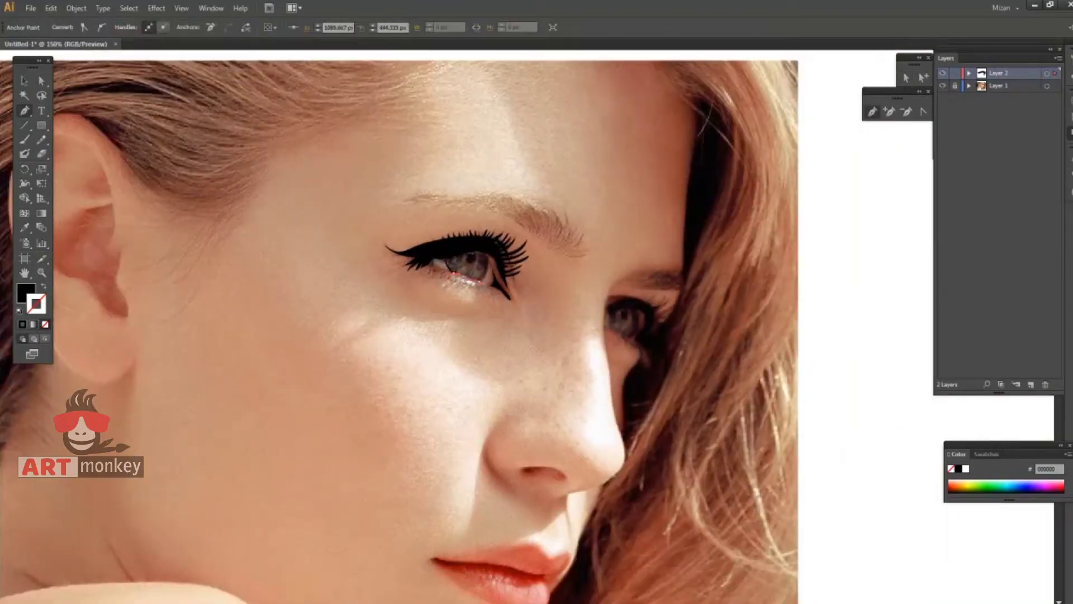
left_click(44, 287)
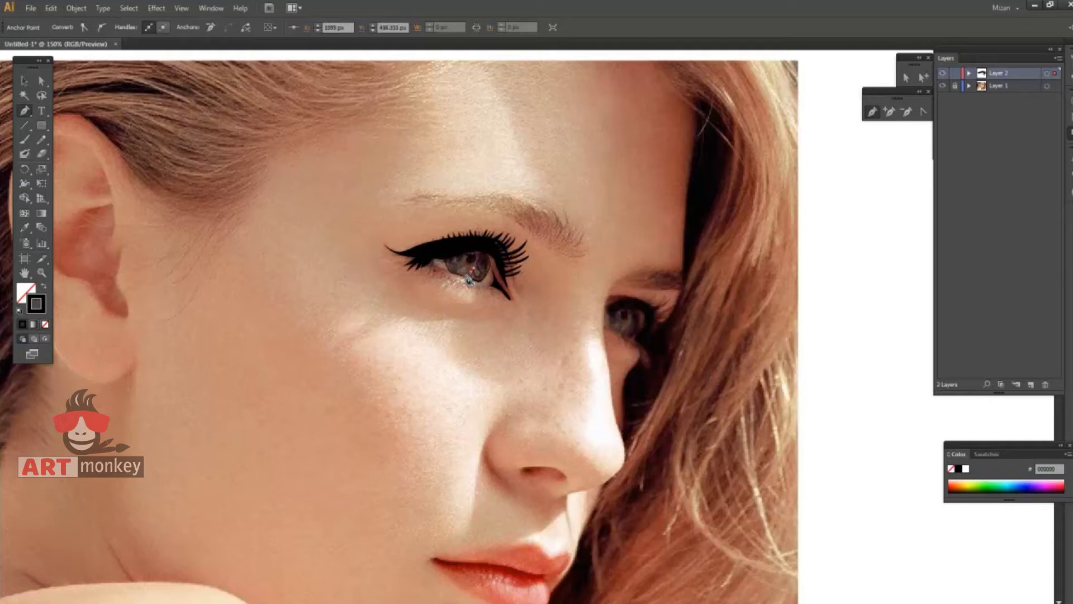
left_click(446, 280)
key("shift+x")
key("a")
left_click(870, 333)
key("ctrl+minus")
key("ctrl+minus")
key("ctrl+minus")
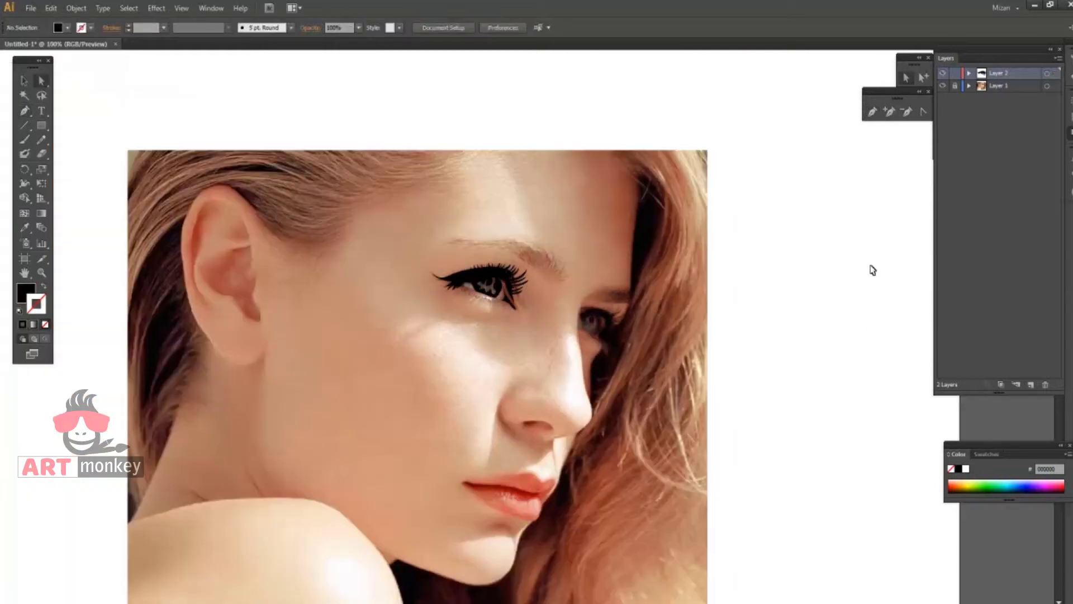
left_click(943, 85)
key("ctrl+plus")
key("ctrl+plus")
key("ctrl+plus")
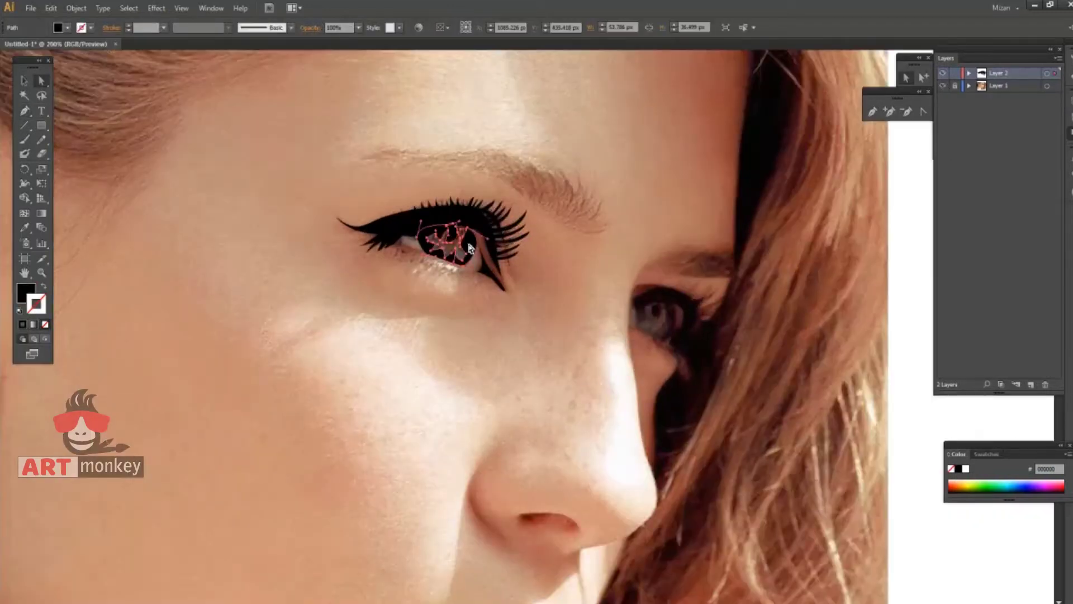
Draw a thin curved line along the lower eyelid.
key("p")
left_click(396, 253)
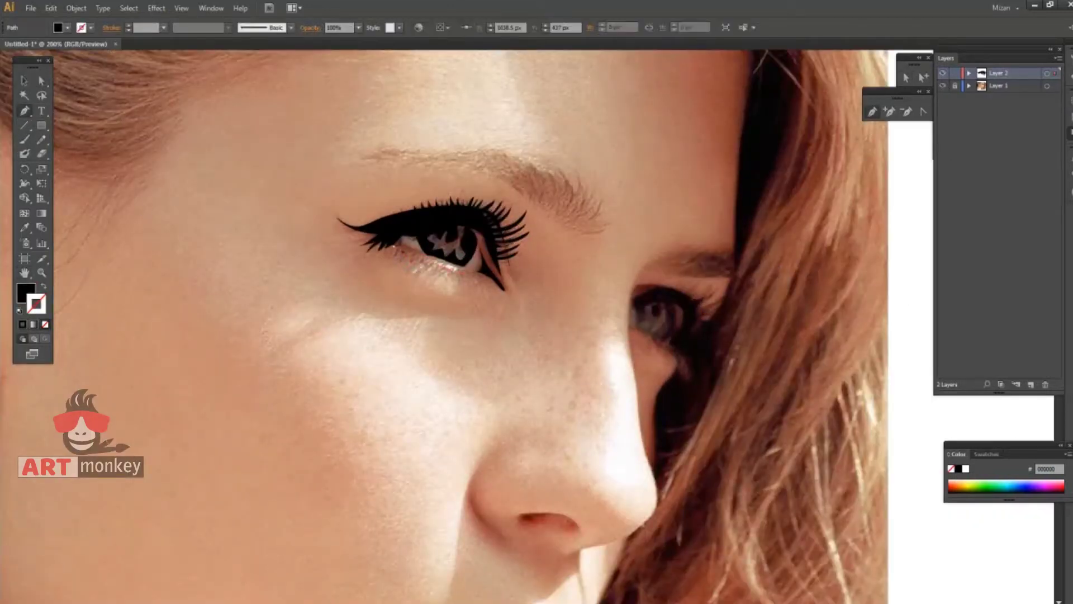
left_click(499, 287)
left_click(495, 306)
left_click(357, 274)
key("a")
left_click(272, 278)
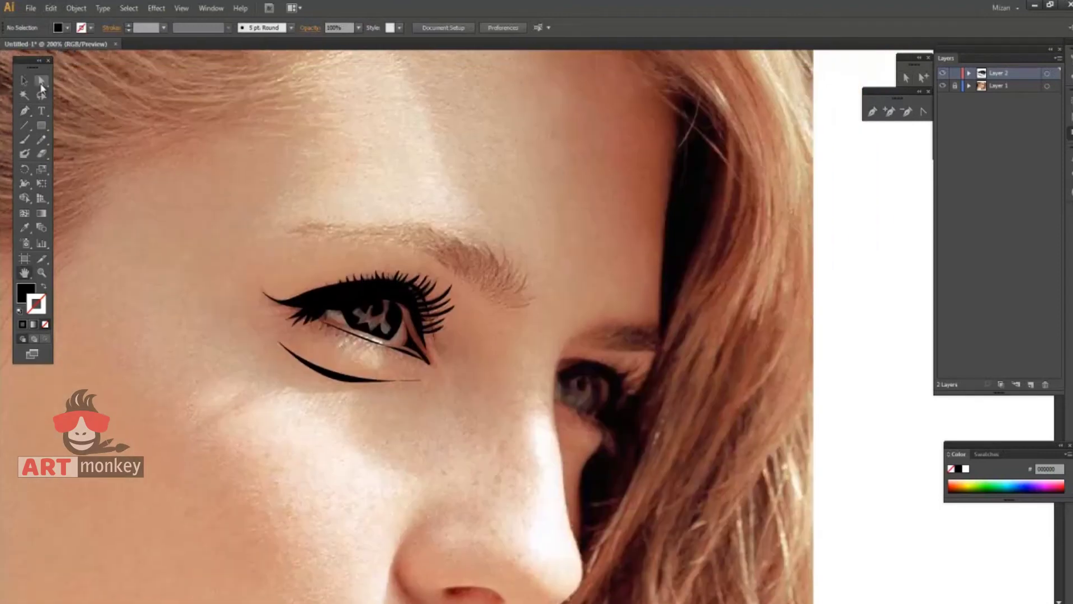
Trace the eyebrow's curved tail, spiky hair tips and top edge to its inner end.
left_click(501, 308)
left_click_drag(534, 300, 533, 286)
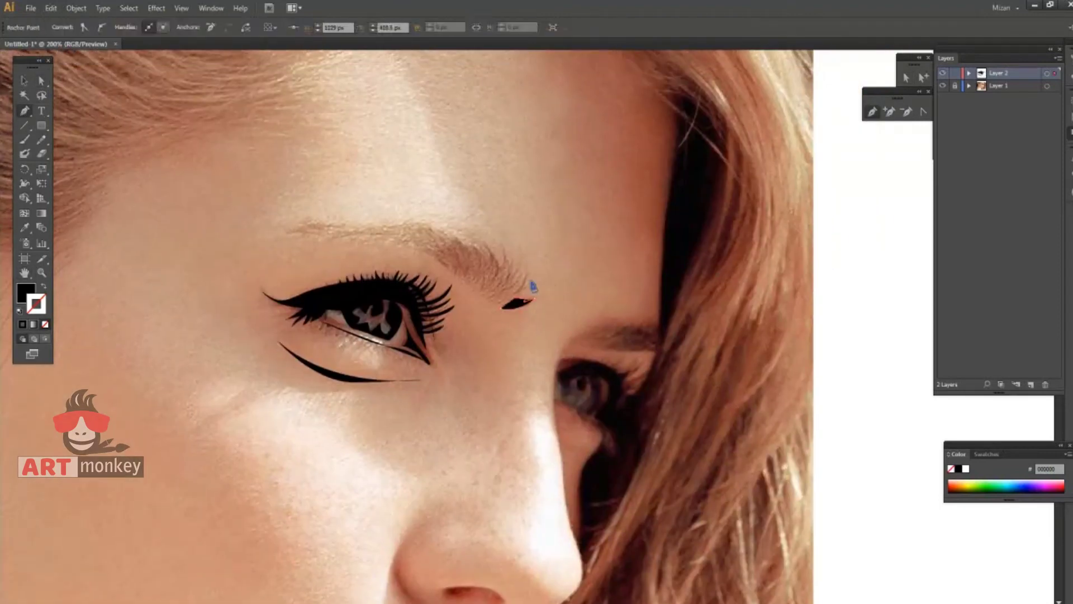
left_click(521, 260)
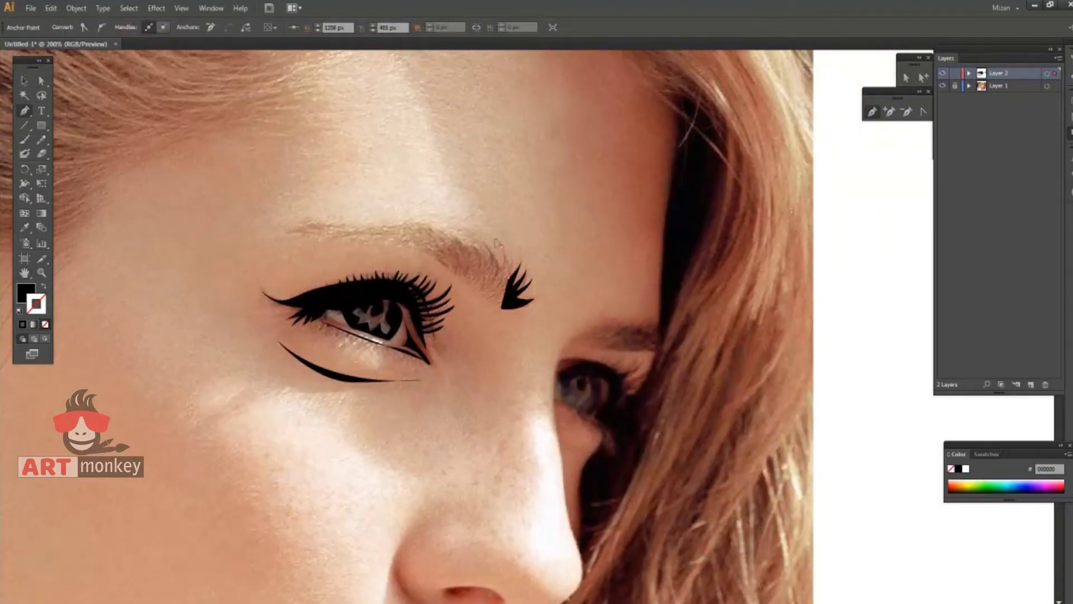
left_click(497, 273)
left_click(484, 244)
left_click(440, 231)
left_click(280, 236)
Close the eyebrow along its lower edge, fill it black, and begin the far brow.
key("shift+x")
left_click(344, 234)
left_click(459, 273)
left_click(501, 307)
key("shift+x")
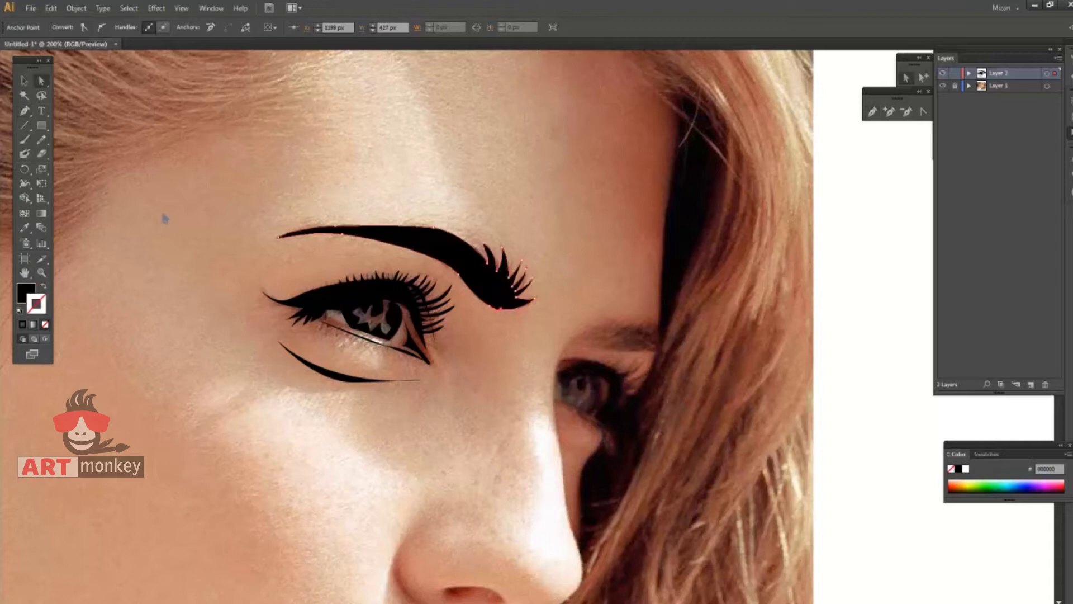
left_click(575, 340)
left_click_drag(618, 321, 640, 319)
Close the far eyebrow shape and bring the far eye into view.
left_click(662, 329)
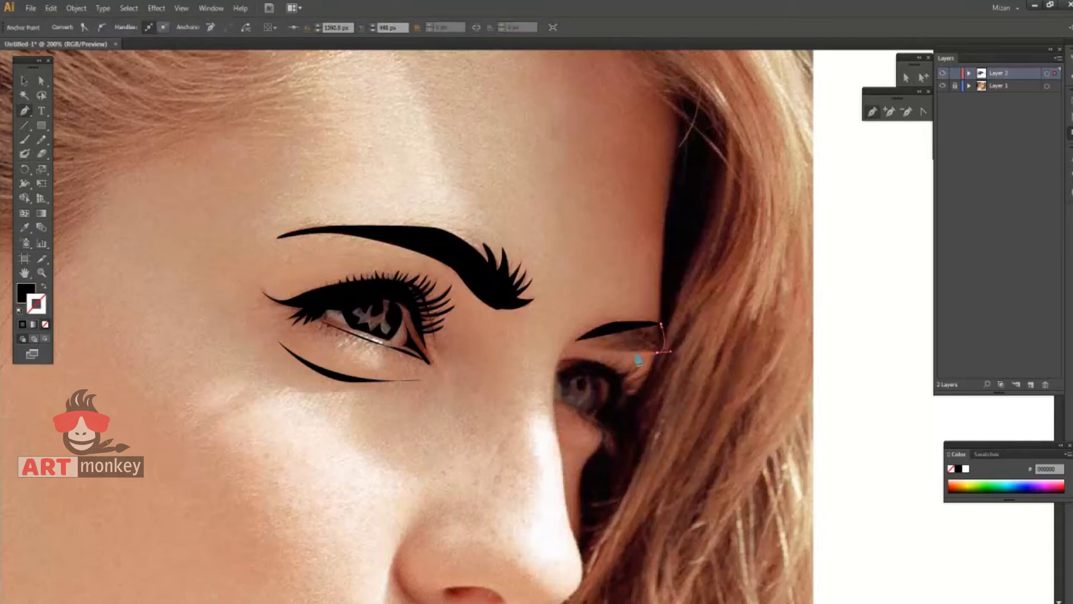
left_click(658, 350)
left_click(574, 340)
left_click(41, 80)
left_click_drag(567, 371, 400, 315)
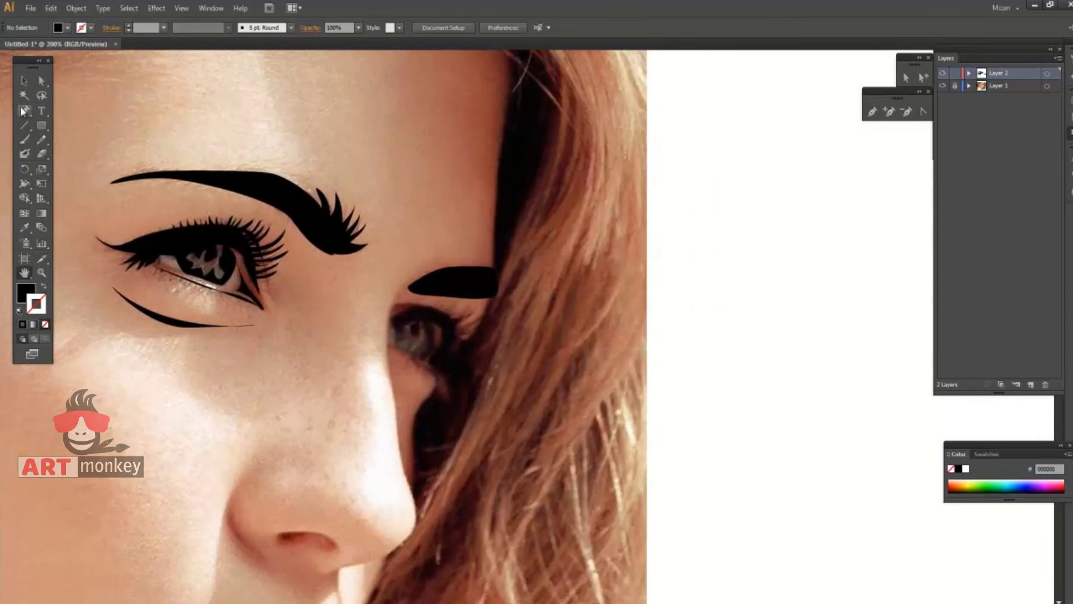
Draw a zigzag lash line along the far eye's upper lid.
key("p")
left_click(388, 325)
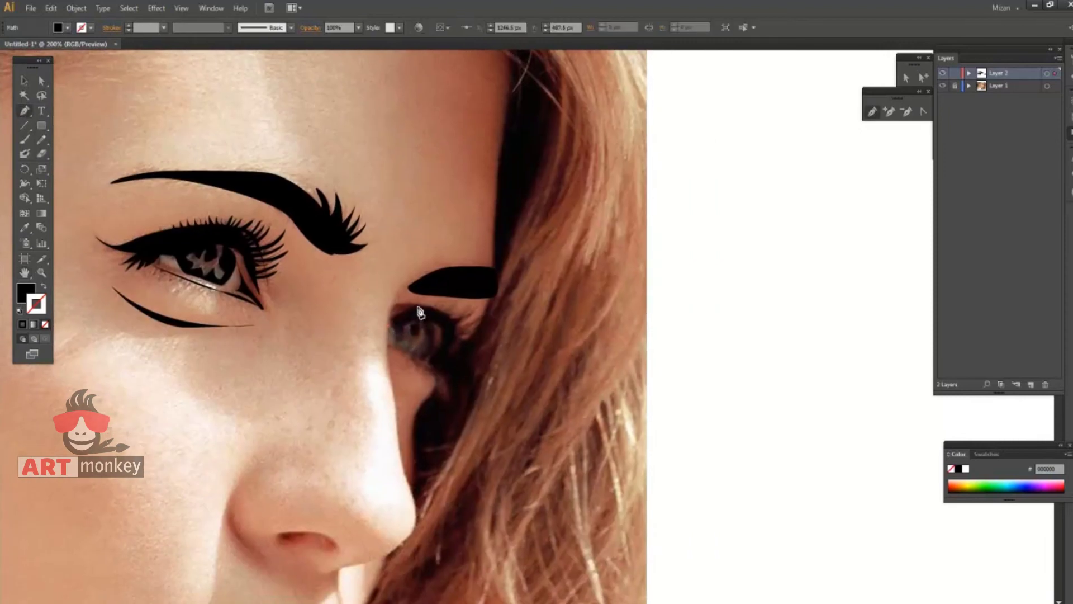
left_click(417, 305)
key("shift+x")
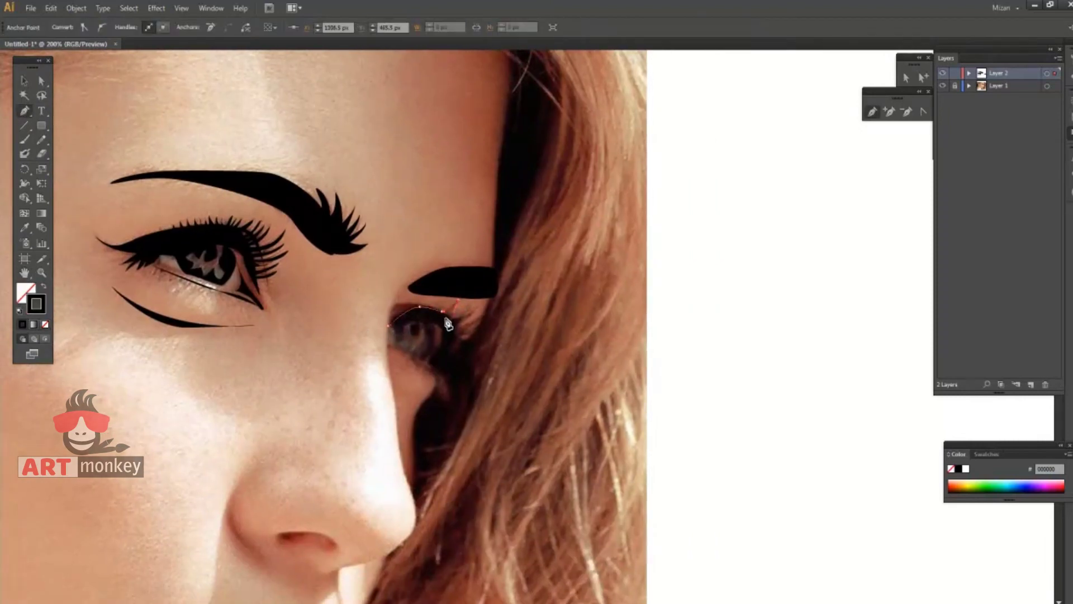
left_click(481, 316)
left_click(490, 297)
key("Return")
Draw a short stroke below the far eye and a black shadow shape beside the nose.
left_click(425, 399)
left_click(438, 376)
left_click(441, 391)
key("Return")
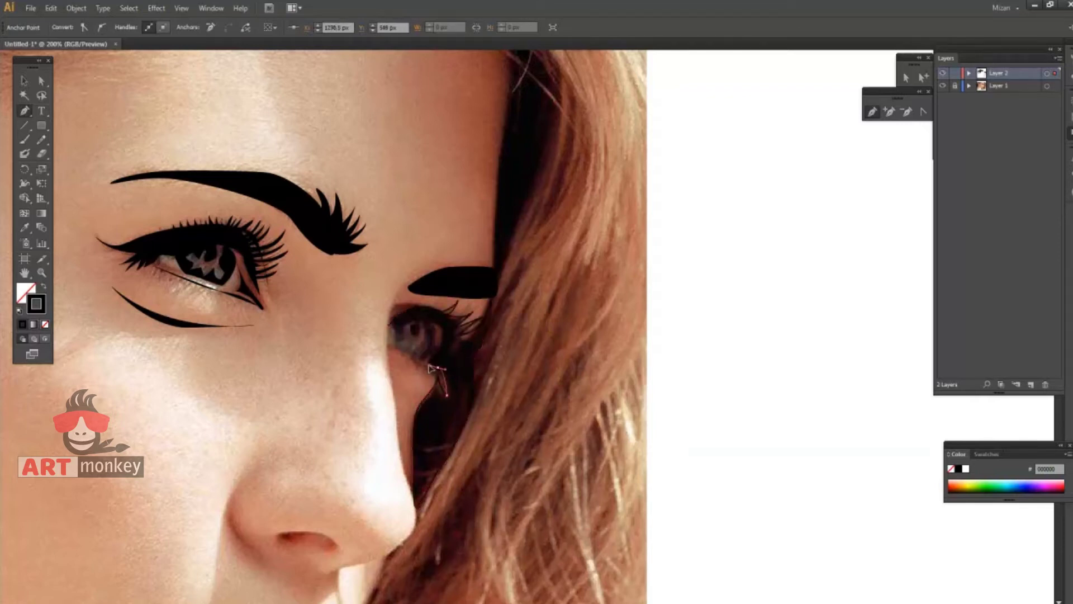
mouse_move(423, 317)
left_mouse_down()
mouse_move(425, 357)
mouse_move(428, 337)
left_mouse_up()
left_click(394, 333)
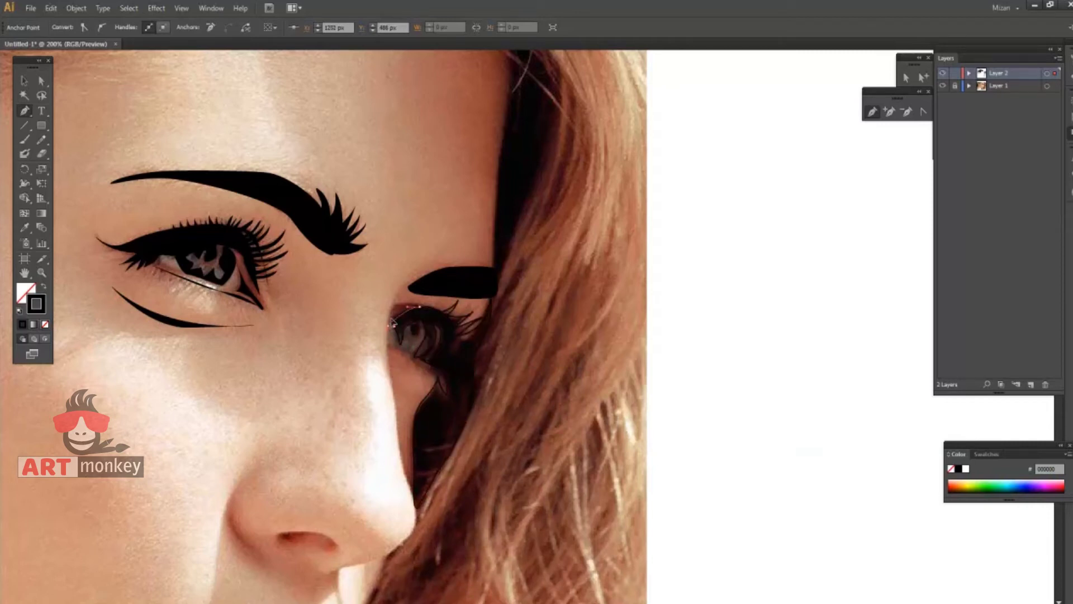
key("shift+x")
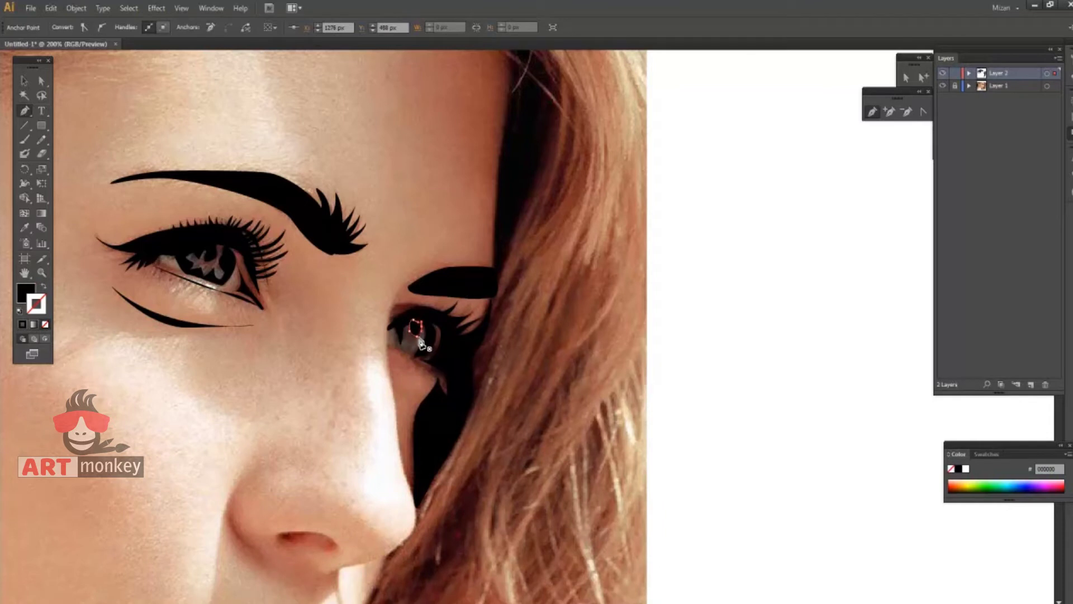
Deselect, zoom out and hide the photo to review the far eye.
key("a")
left_click(727, 335)
key("ctrl+0")
left_click(943, 86)
key("p")
key("ctrl+1")
Start a black-stroke, no-fill nose outline at the bridge, zoomed in on the nose.
left_click(459, 341)
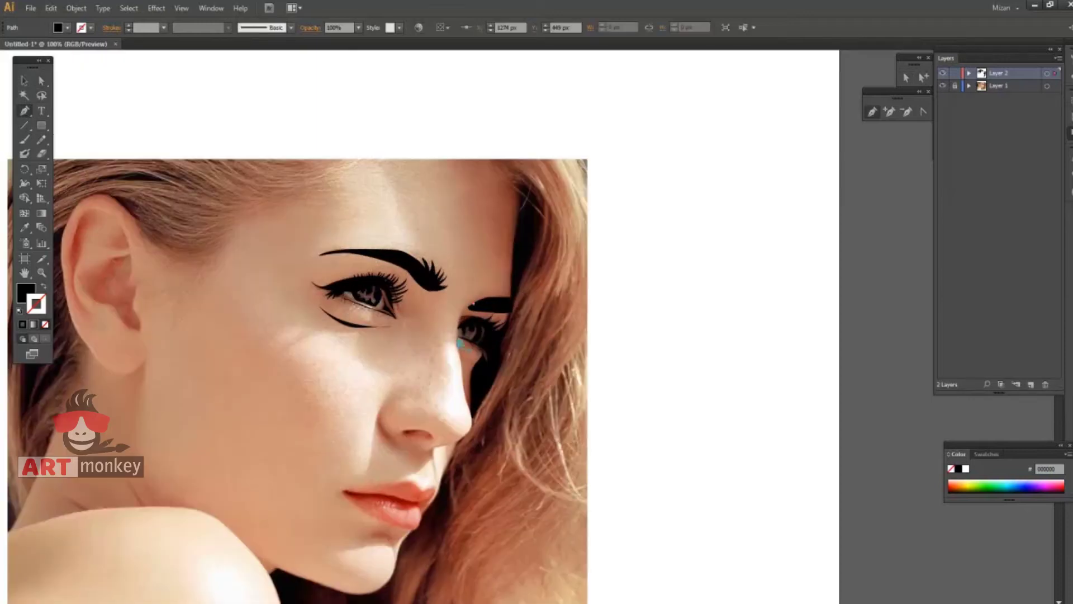
left_click(457, 379)
key("shift+x")
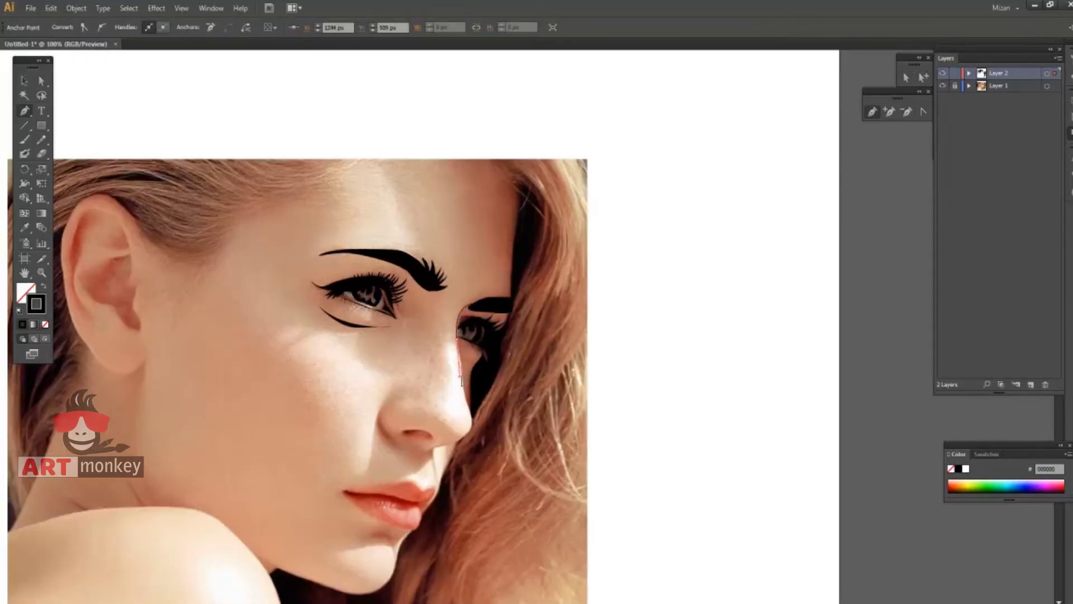
key("ctrl+plus")
key("ctrl+plus")
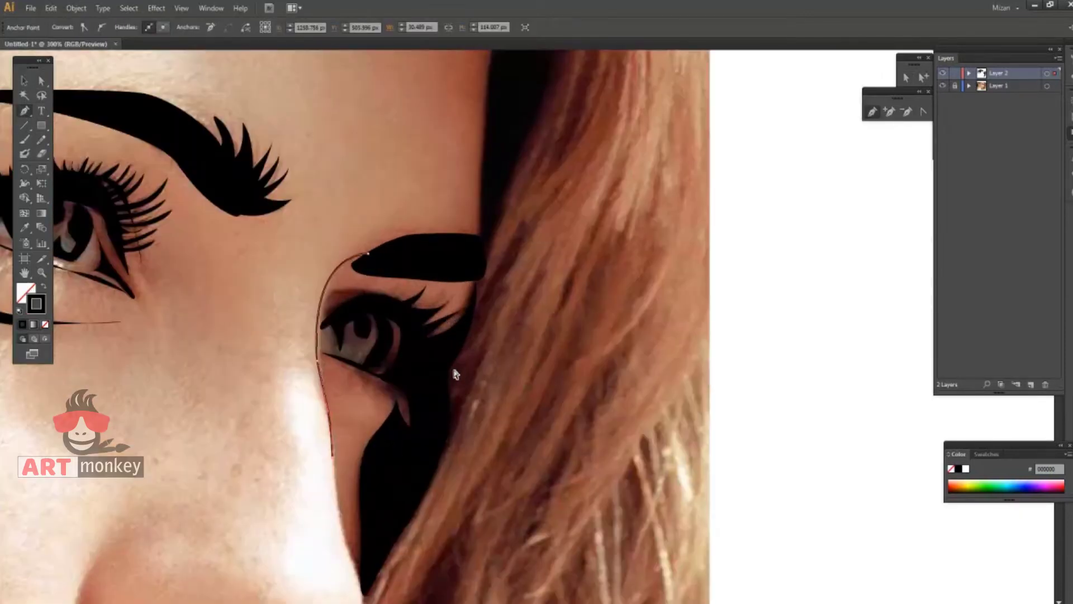
left_click_drag(250, 367, 324, 311)
key("a")
left_click(325, 312)
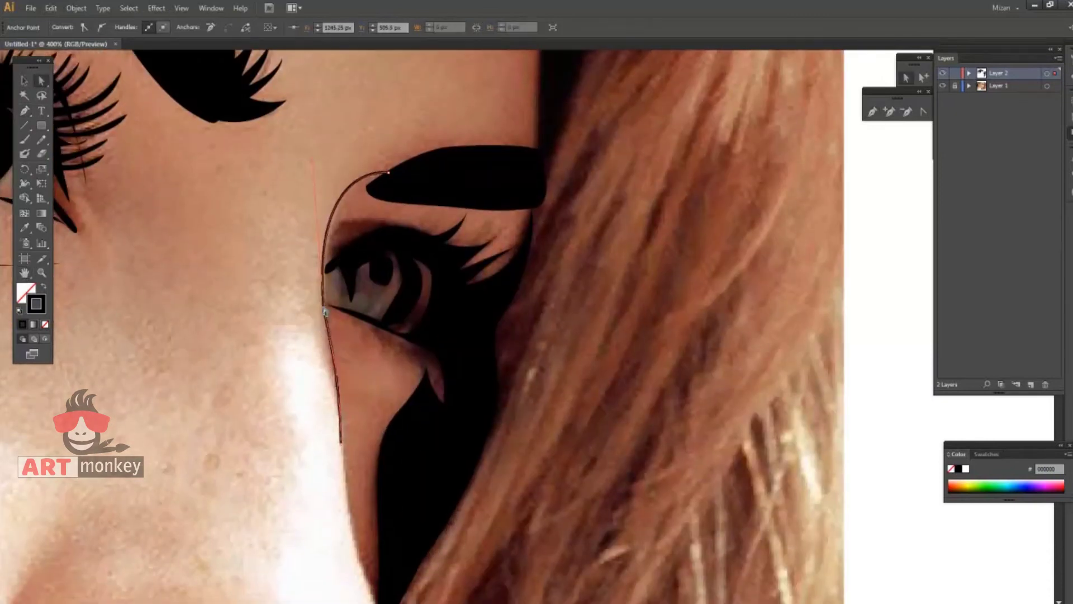
key("p")
left_click_drag(329, 453, 369, 283)
Trace the nose edge down around the tip to the nostril base.
left_click(386, 323)
left_click(408, 409)
left_click(415, 508)
left_click(332, 558)
left_click(249, 582)
left_click_drag(356, 514, 494, 341)
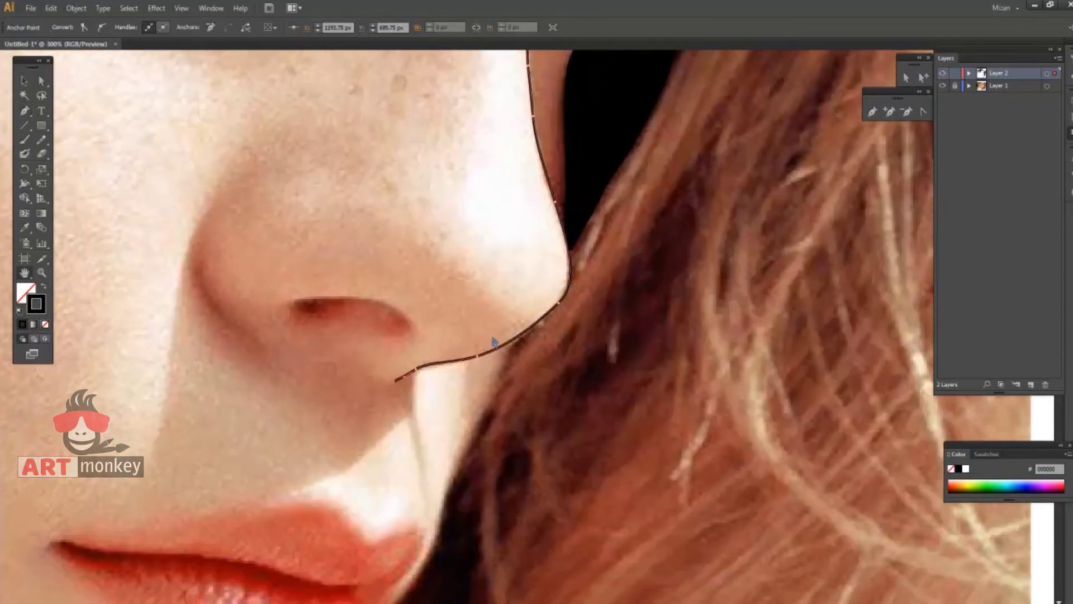
key("ctrl+minus")
key("ctrl+minus")
left_click(126, 158, "ctrl")
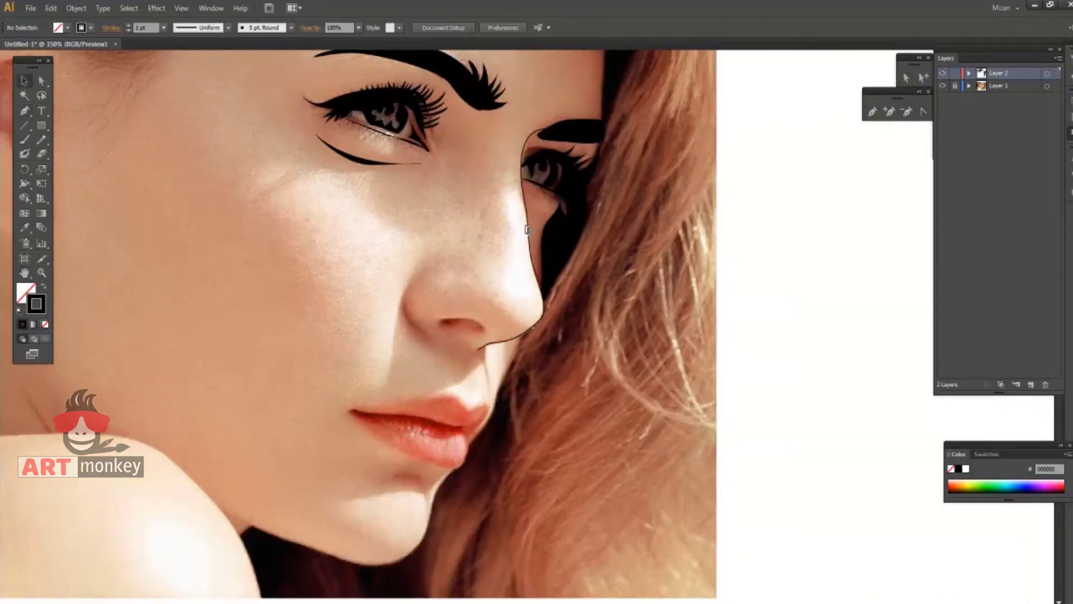
Give the nose outline a 3 pt stroke with a tapered width profile.
left_click(526, 229, "ctrl")
left_click(128, 25)
left_click(128, 24)
left_click(228, 27)
left_click(196, 63)
left_click(810, 112, "ctrl")
left_click(943, 85)
left_click(871, 111)
Draw a black filled nostril crescent around the nose wing.
left_click(416, 275)
left_click_drag(404, 311, 414, 334)
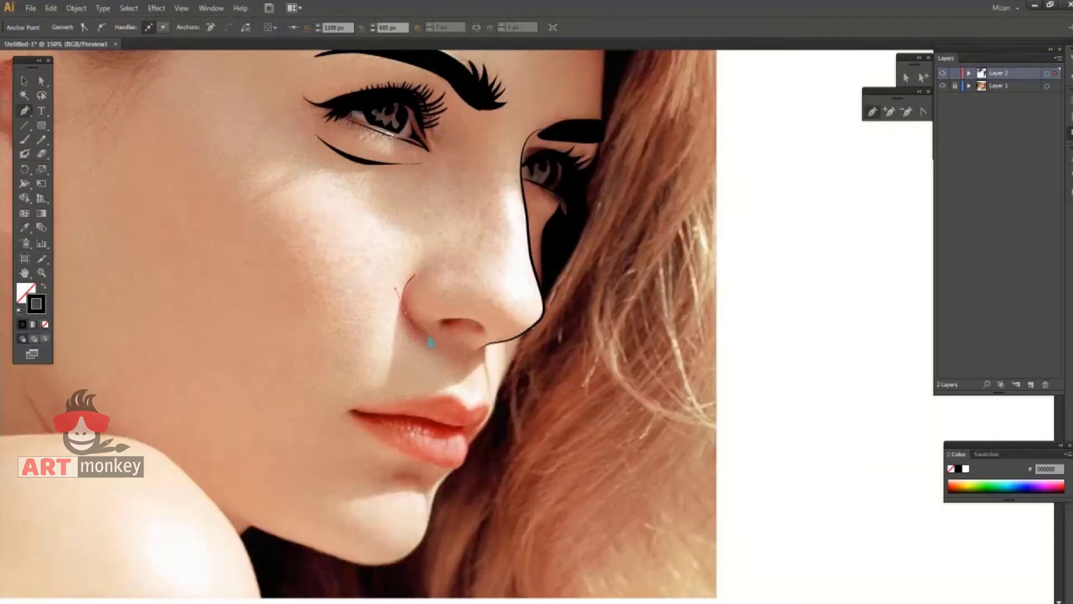
key("shift+x")
left_click(456, 351, "ctrl")
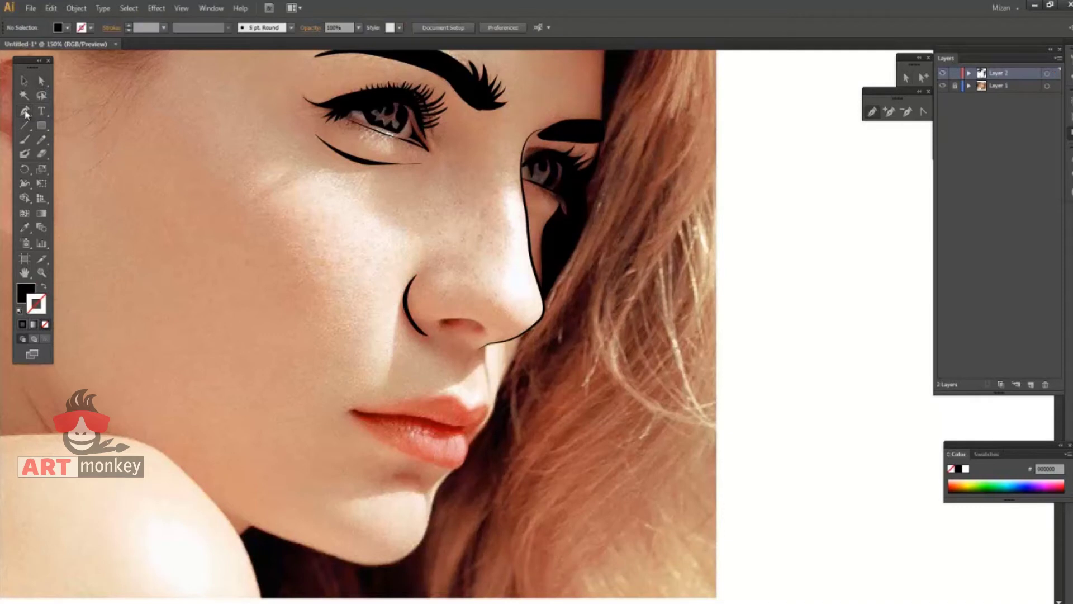
Add a nostril shape under the nose tip and preview the lines without the photo.
key("ctrl+plus")
left_click(408, 320)
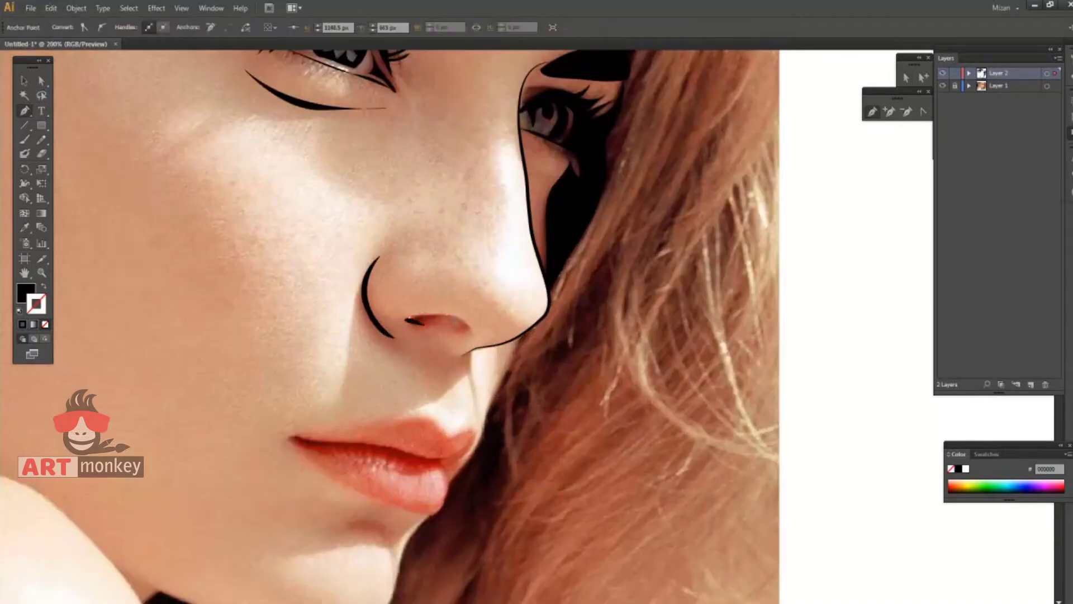
left_click(427, 322)
key("ctrl")
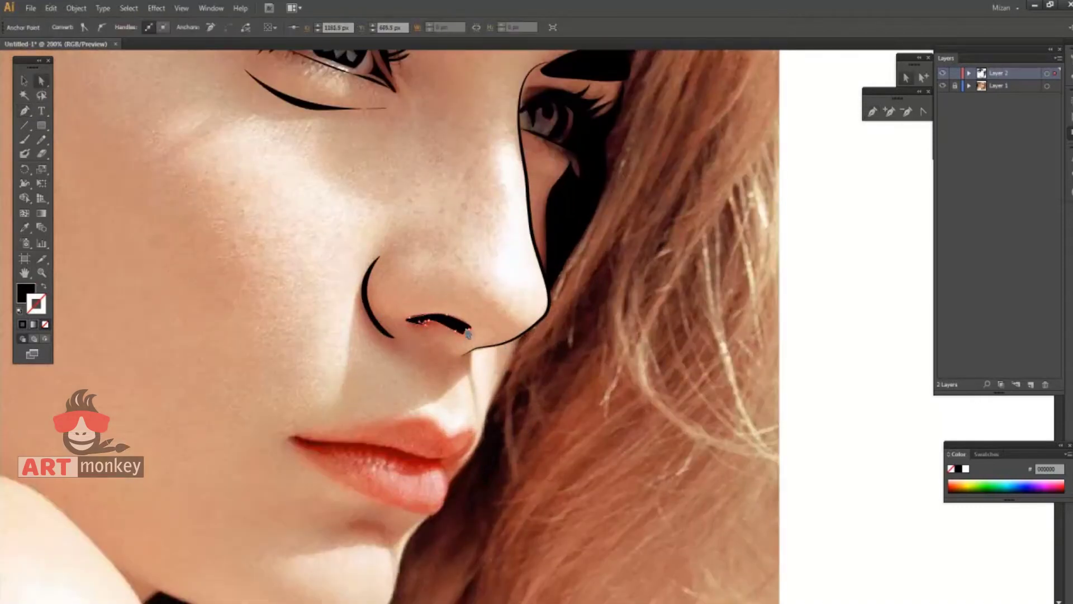
left_click(805, 436)
key("ctrl+minus")
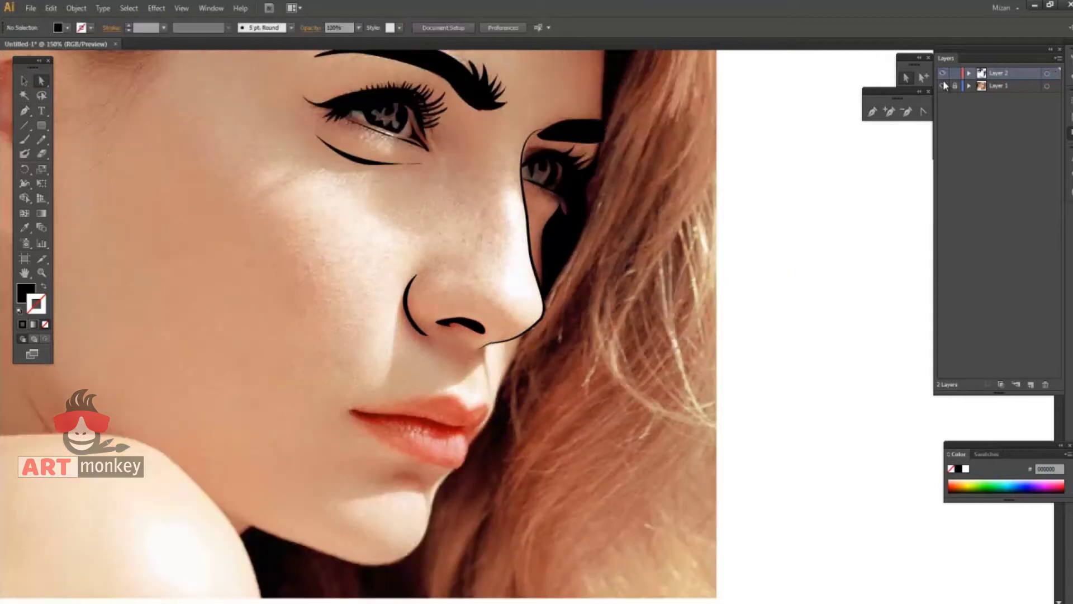
key("ctrl+minus")
left_click(943, 86)
Trace a black stroke from the nose end down the cheek past the lips to the chin.
key("p")
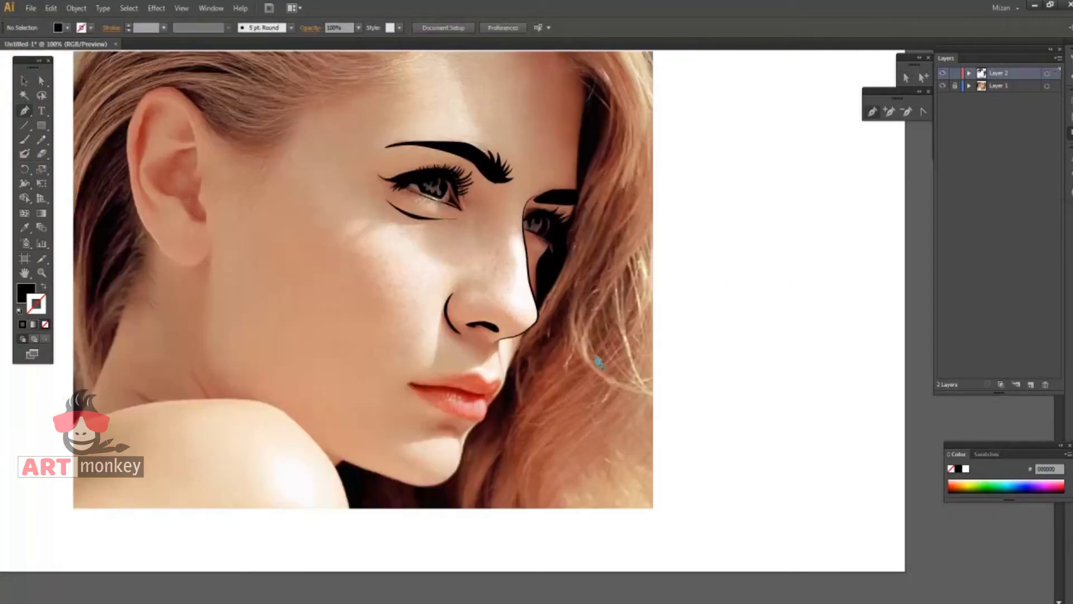
key("ctrl+plus")
left_click_drag(486, 351, 489, 373)
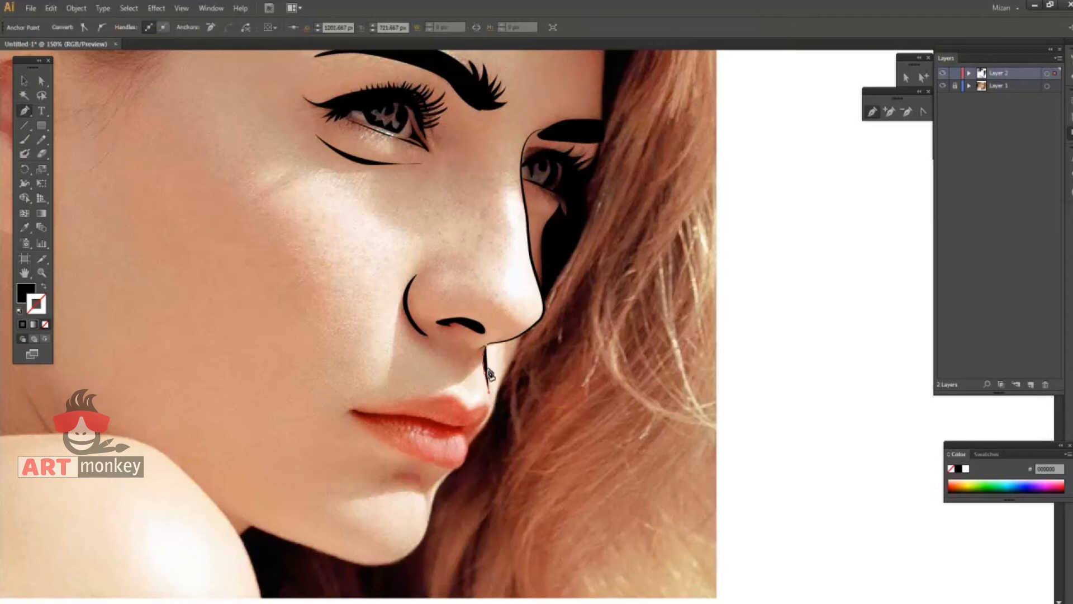
left_click_drag(911, 89, 797, 192)
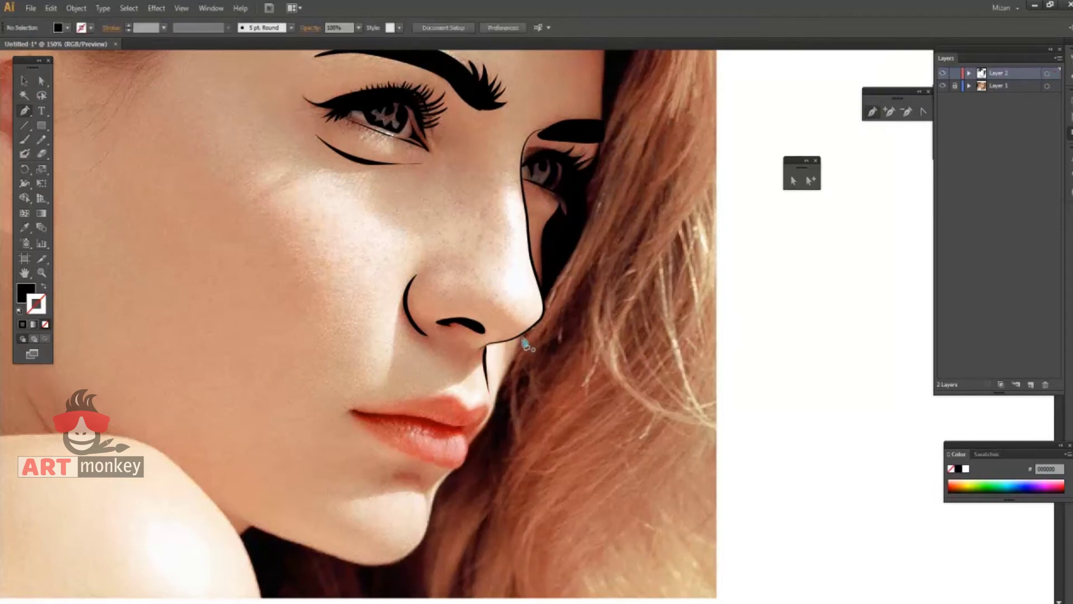
left_click(487, 430)
left_click(459, 467)
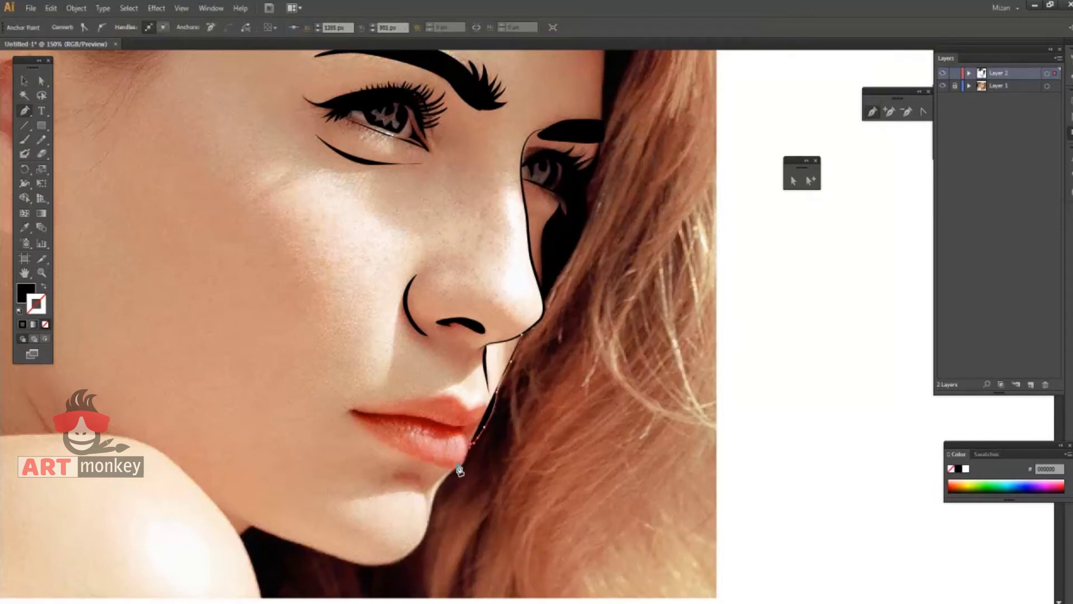
left_click(44, 289)
left_click(424, 542)
left_click_drag(366, 565, 398, 571)
Continue the path along the jaw, neck and hair edge to close the shadow shape.
mouse_move(472, 529)
left_mouse_down()
mouse_move(547, 356)
mouse_move(528, 381)
left_mouse_up()
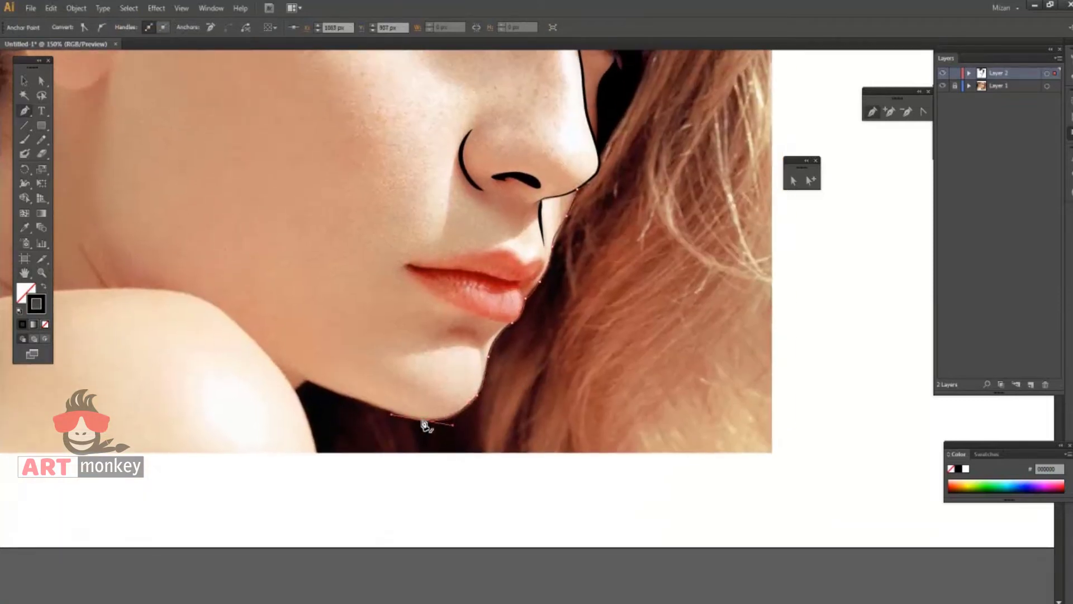
left_click(305, 382)
left_click_drag(316, 452, 316, 471)
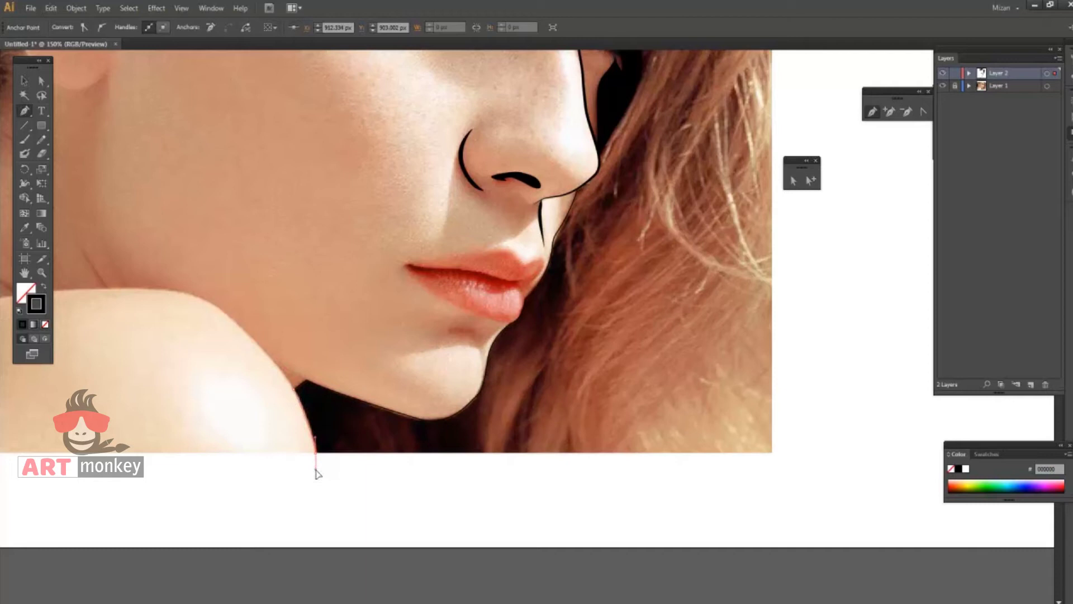
left_click(484, 452)
left_click(534, 330)
left_click(525, 352)
left_click(550, 330)
left_click(530, 392)
left_click(512, 435)
Fill the jaw shadow shape solid black and view the whole face.
key("ctrl+minus")
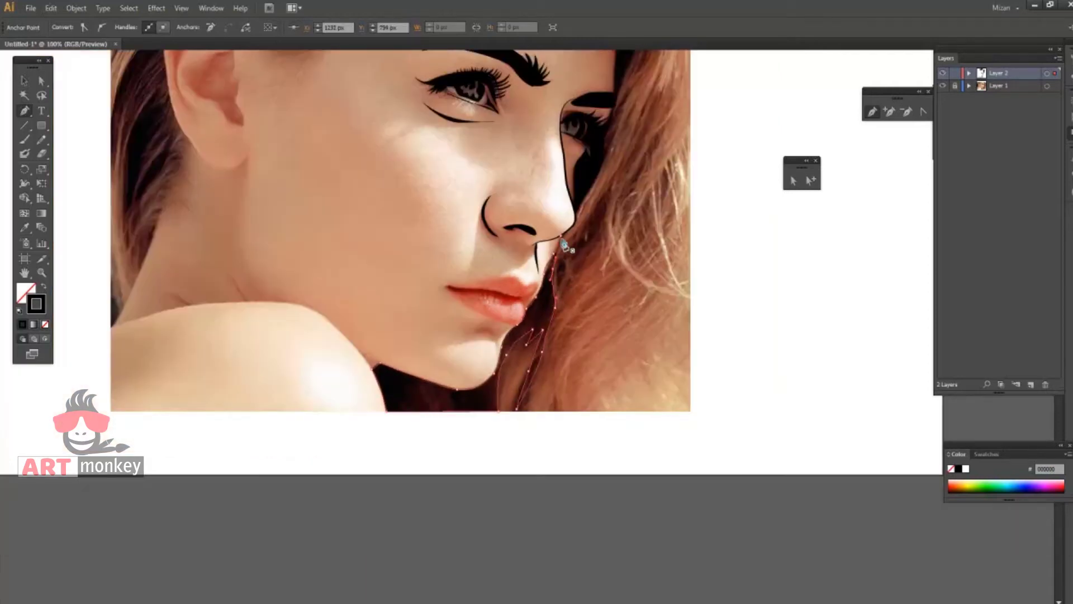
left_click(43, 286)
key("ctrl+shift+a")
left_click_drag(316, 291, 357, 388)
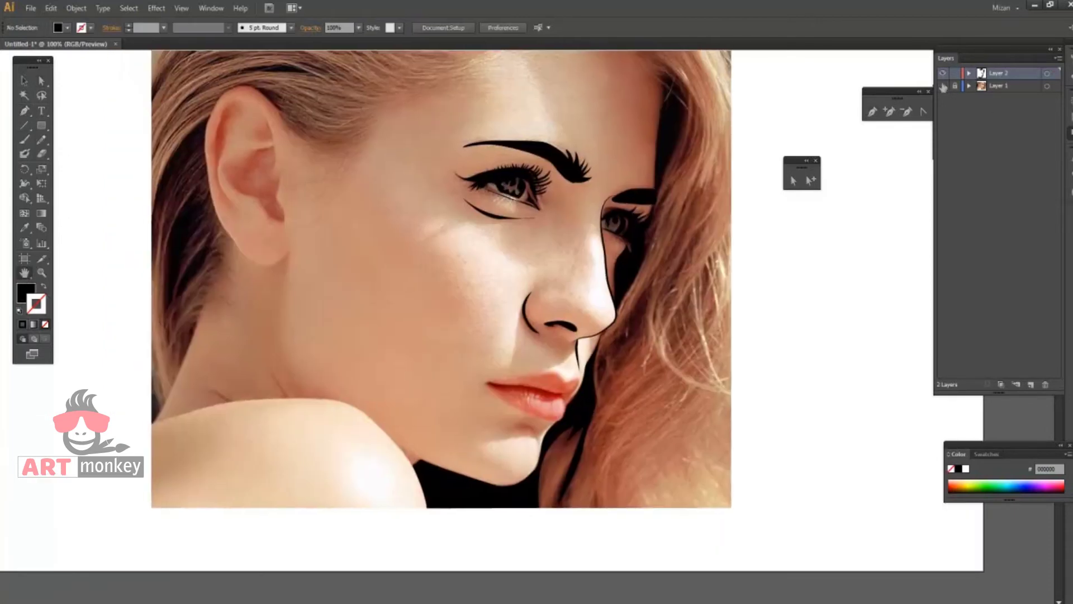
Draw a solid black filled mouth shape along the line between the lips.
key("ctrl+plus")
key("ctrl+plus")
key("p")
left_click(412, 341)
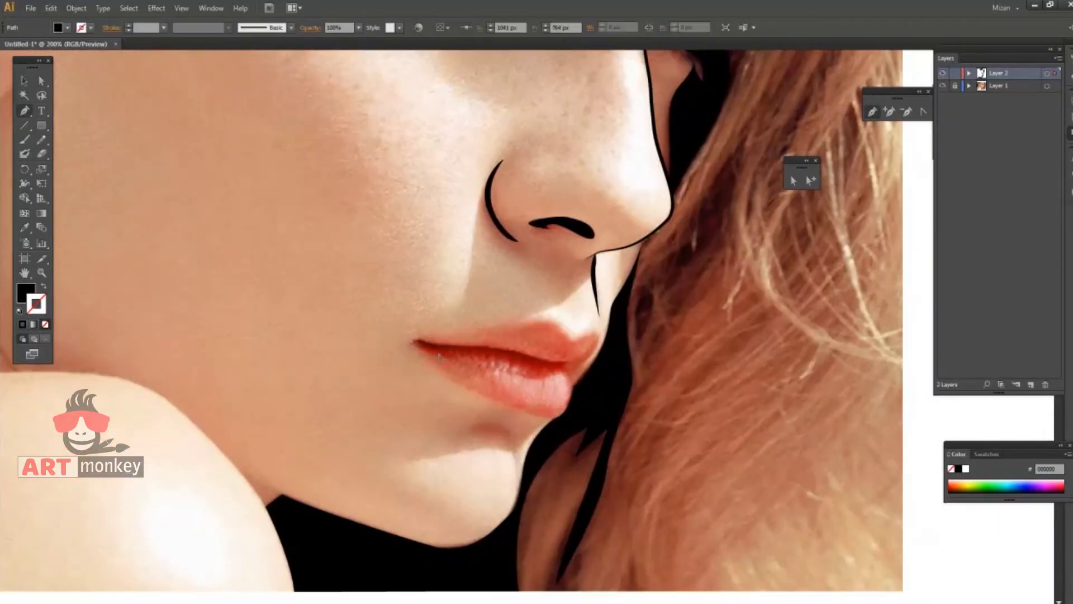
left_click(520, 369)
left_click(570, 365)
left_click(519, 373)
left_click(412, 341)
left_click(43, 286)
key("a")
left_click(44, 286)
left_click(319, 313)
Trace a no-fill stroke outline around the upper lip.
key("p")
left_click(425, 332)
left_click(499, 324)
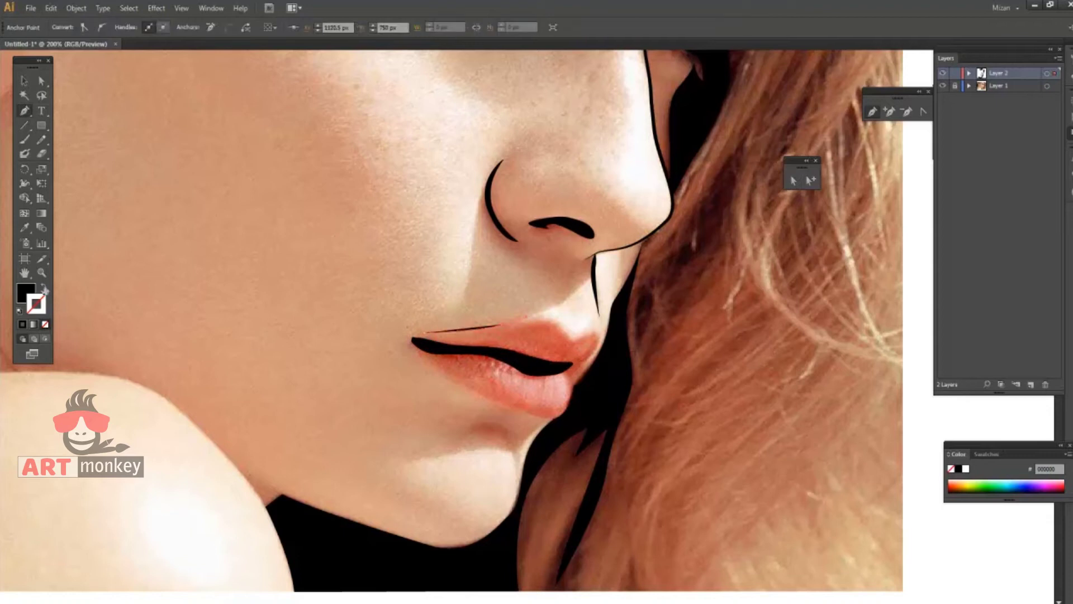
left_click(44, 287)
left_click(598, 335)
left_click(537, 384)
left_click(41, 80)
left_click(170, 139)
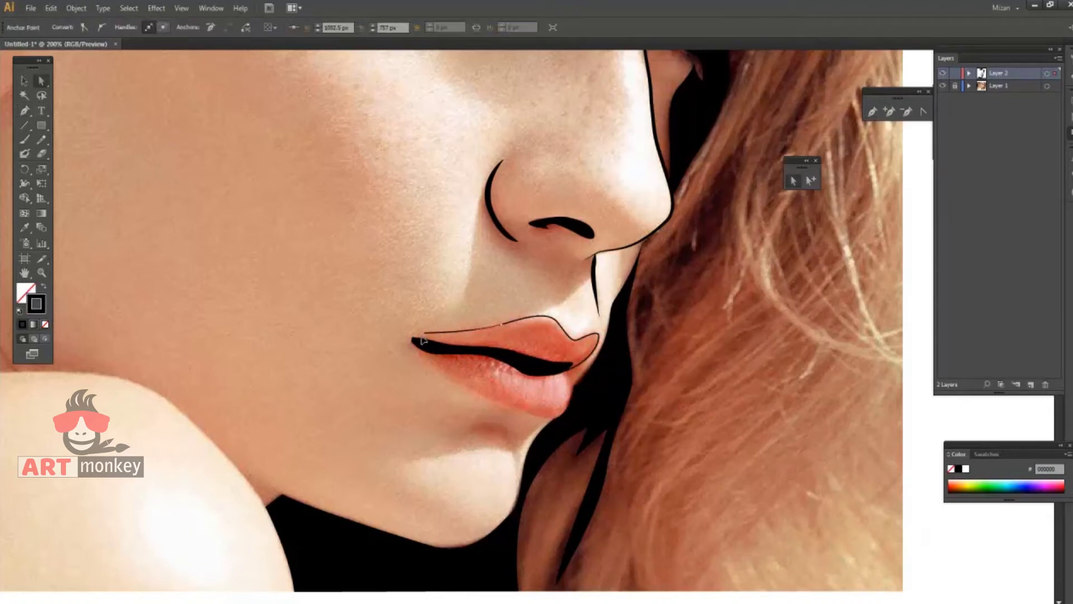
Continue the outline around the lower lip, closing it at the starting corner.
key("v")
left_click(567, 375)
left_click(551, 420)
left_click(415, 339)
key("v")
Give the lip outline a 3 pt stroke with Width Profile 1, then preview without the photo.
left_click(128, 25)
left_click(128, 24)
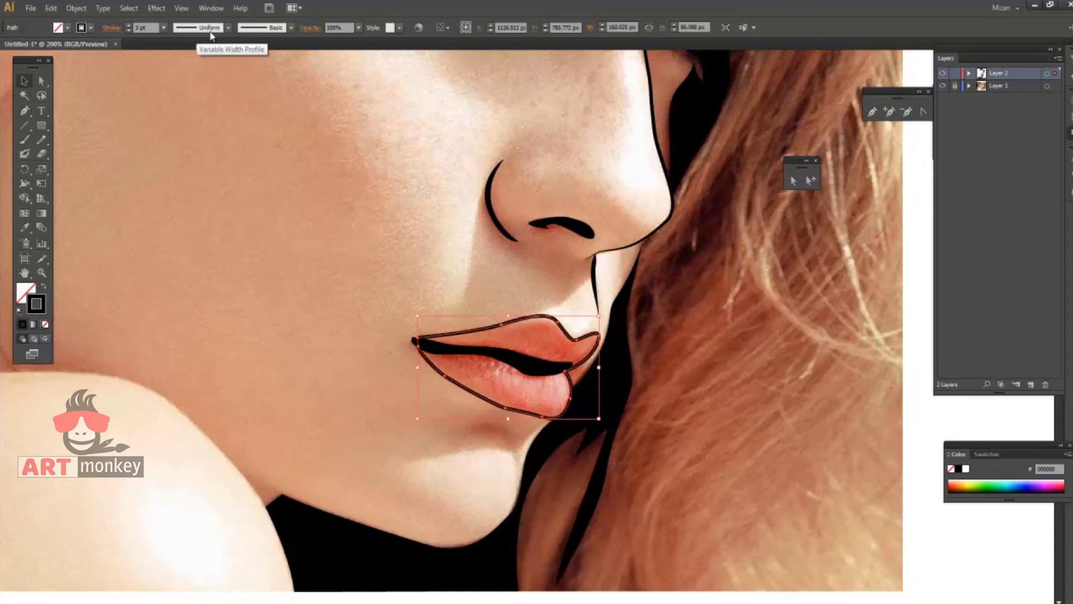
left_click(228, 27)
left_click(198, 59)
left_click(282, 184)
key("ctrl+minus")
key("ctrl+minus")
key("ctrl+minus")
left_click(942, 86)
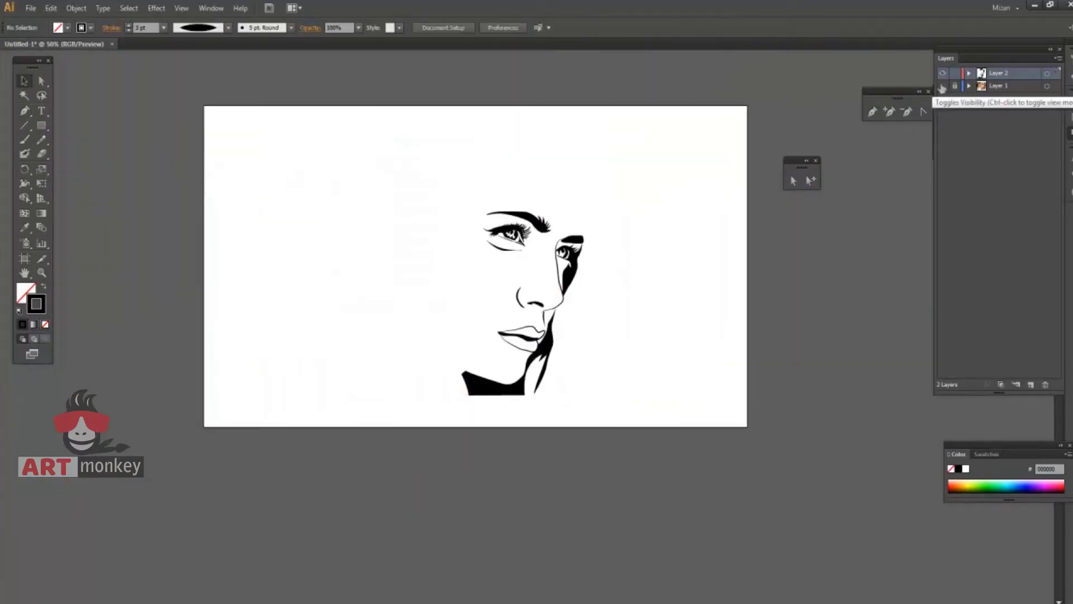
Pen-trace a curved shoulder line down to the artboard bottom with a 3 pt stroke.
left_click(943, 85)
left_click(942, 85)
key("ctrl+plus")
key("ctrl+plus")
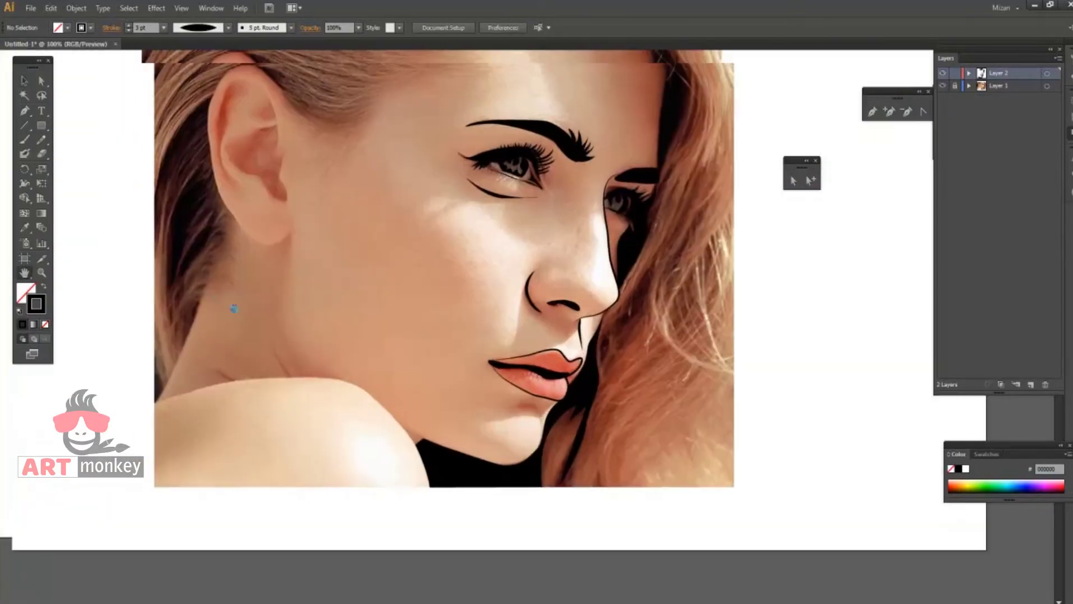
key("p")
left_click(180, 416)
left_click_drag(307, 391, 342, 395)
left_click_drag(452, 503, 471, 574)
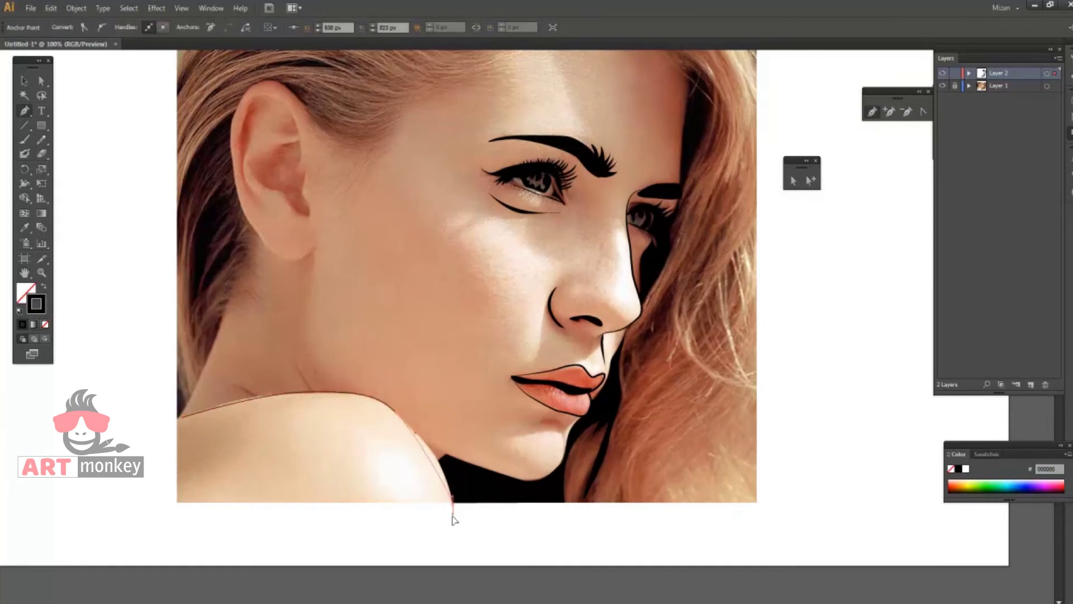
left_click(426, 405, "ctrl")
left_click(128, 24)
left_click(128, 25)
Trace the ear's outer outline from the lobe over the top.
key("p")
left_click_drag(251, 225, 234, 180)
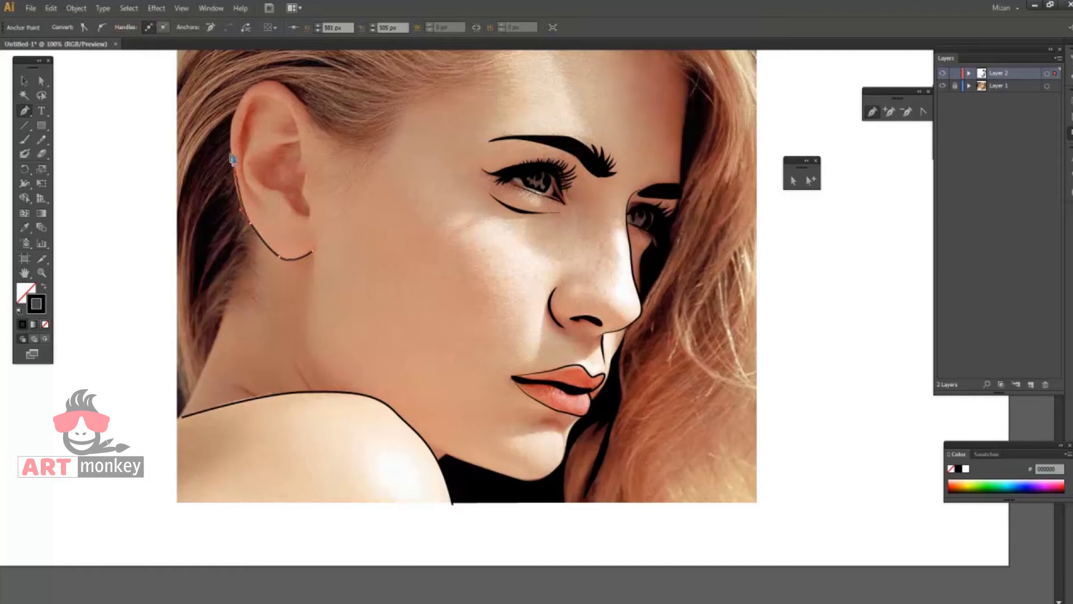
left_click_drag(261, 81, 291, 83)
left_click(324, 130)
left_click(60, 100, "ctrl")
Draw two curved inner-ear fold strokes.
key("p")
left_click_drag(305, 180, 305, 200)
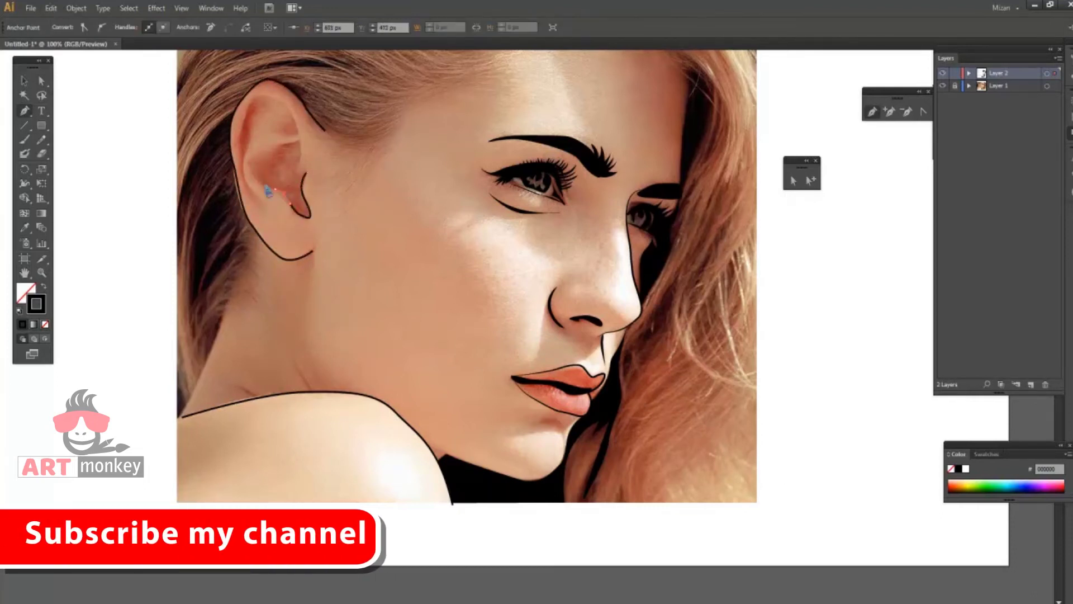
left_click(274, 151)
left_click(302, 139)
left_click(100, 86, "ctrl")
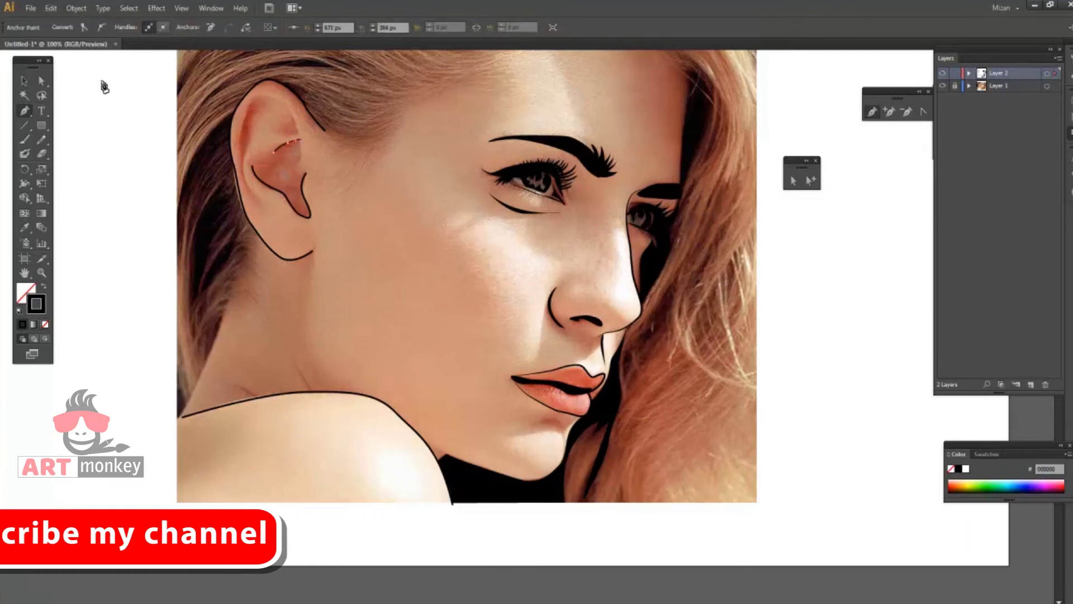
left_click_drag(295, 164, 298, 127)
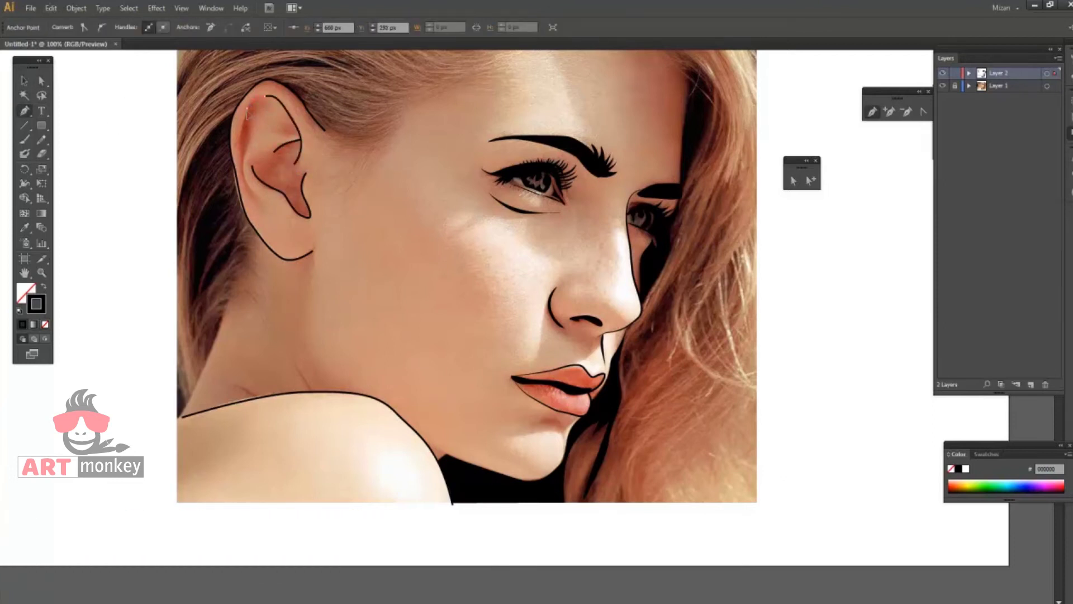
left_click(110, 136, "ctrl")
Apply Width Profile 1 to all the ear strokes.
key("v")
left_click_drag(355, 263, 235, 89)
left_click(228, 27)
left_click(190, 67)
left_click(129, 127, "ctrl")
Start a short pen line along the side of the neck.
key("p")
left_click(223, 309)
left_click(162, 390, "ctrl")
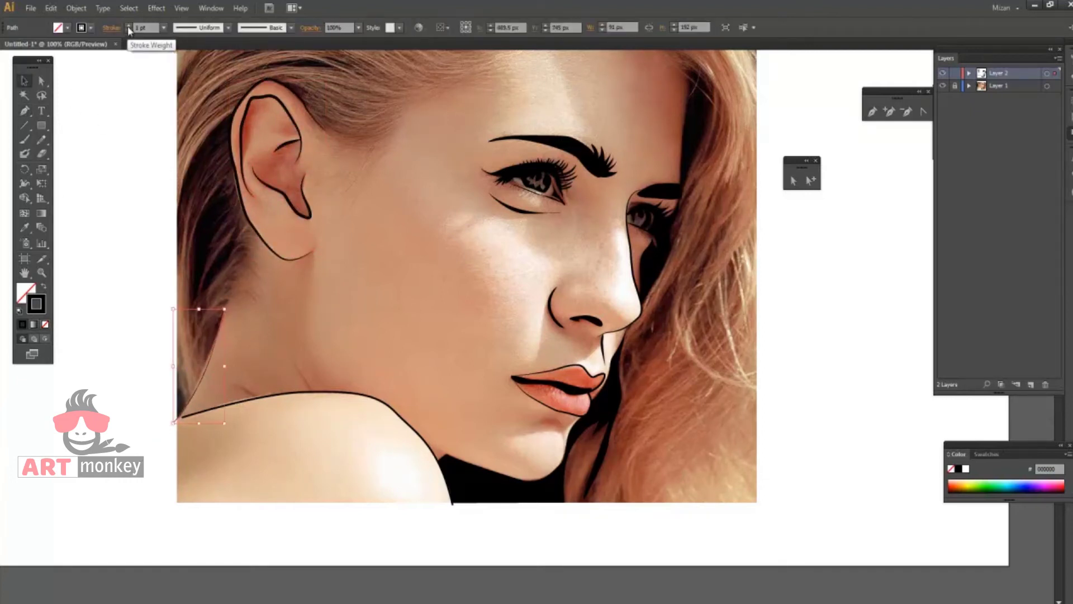
Draw a curved hair strand line toward the ear, undoing and redoing misplaced points.
left_click_drag(223, 257, 224, 327)
left_click(41, 80)
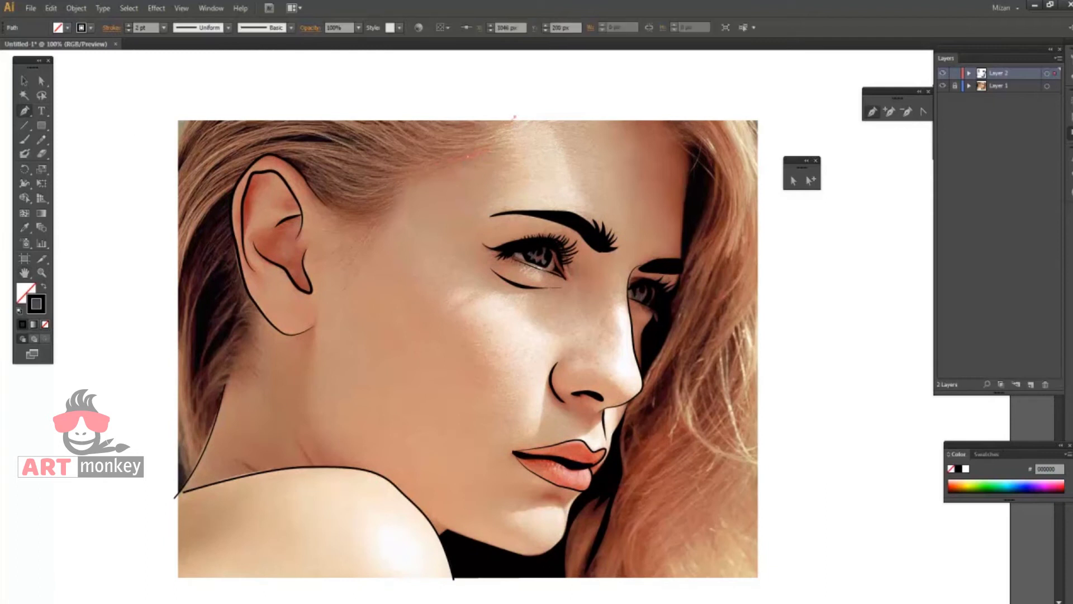
left_click(24, 110)
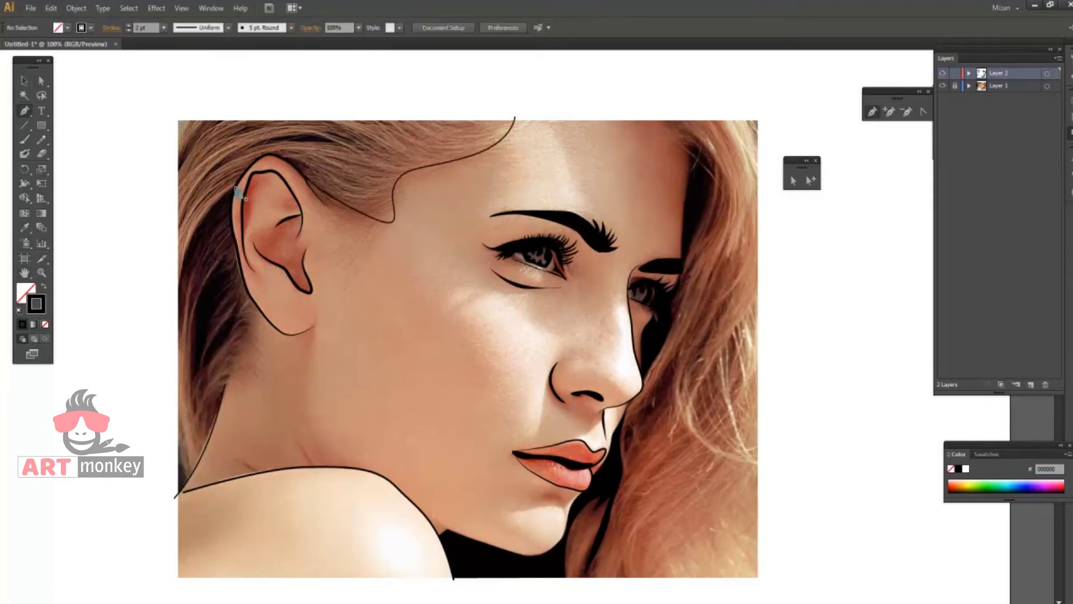
left_click(193, 234)
left_click_drag(171, 307, 183, 336)
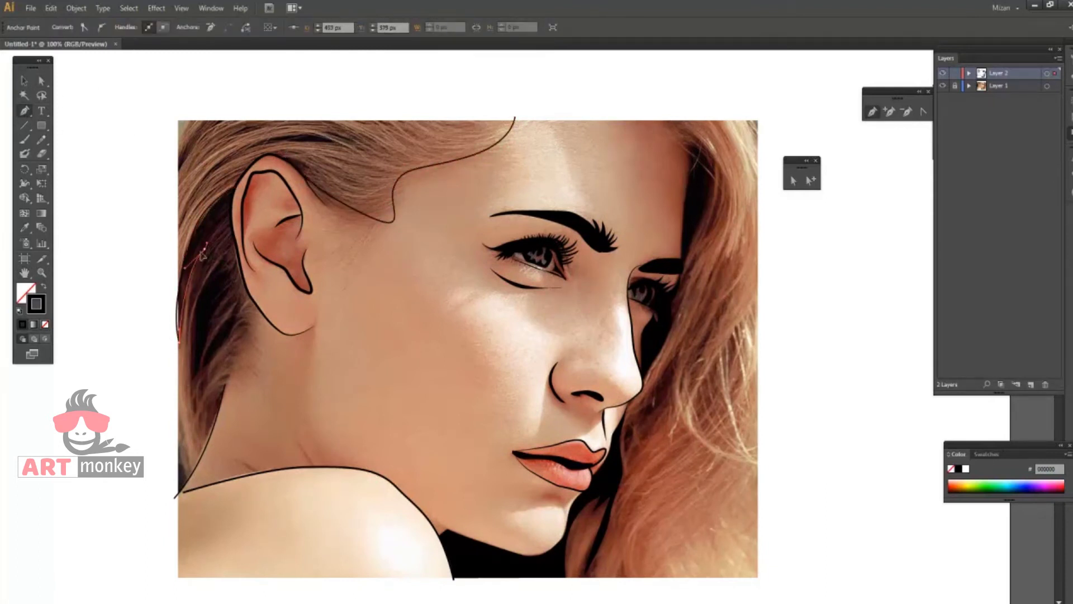
mouse_move(230, 247)
left_mouse_down()
mouse_move(196, 273)
mouse_move(242, 283)
left_mouse_up()
key("ctrl+z")
left_click(203, 356)
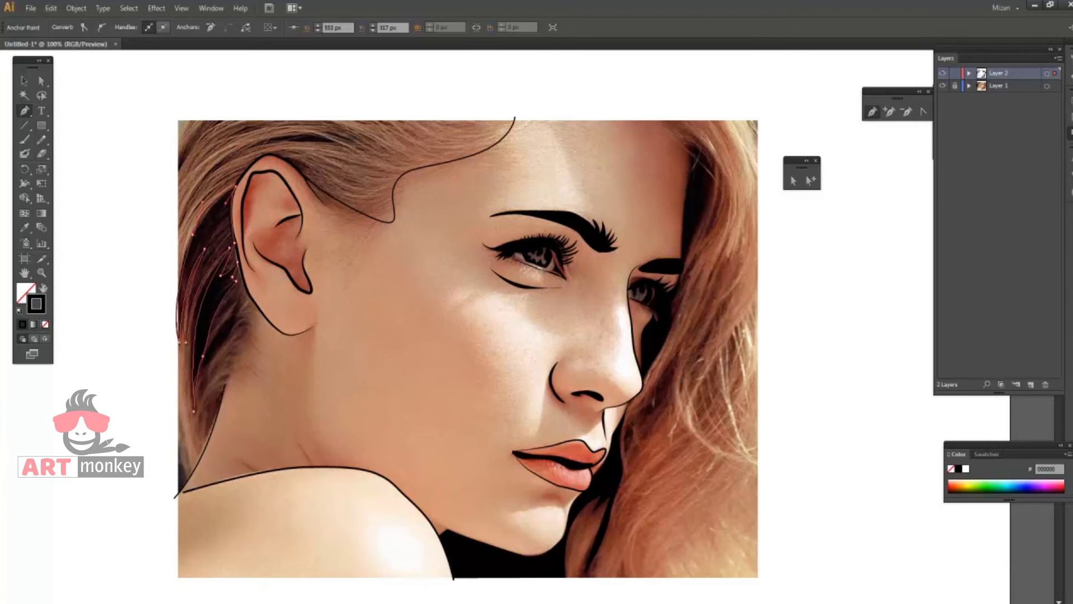
Trace a thin line along the back of the neck, toggling the photo to check.
left_click(943, 86)
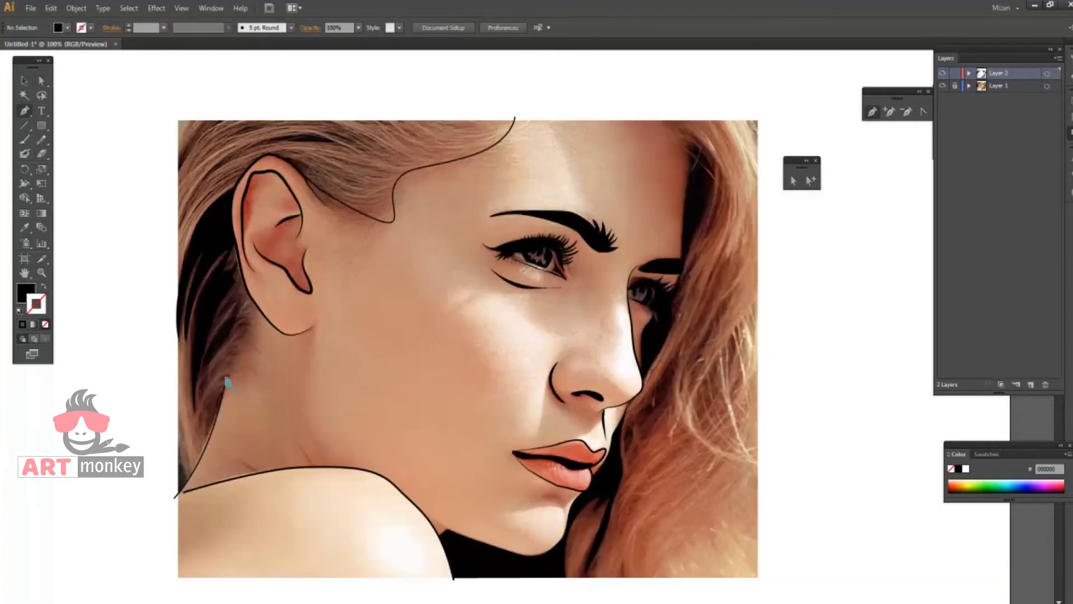
left_click(232, 375)
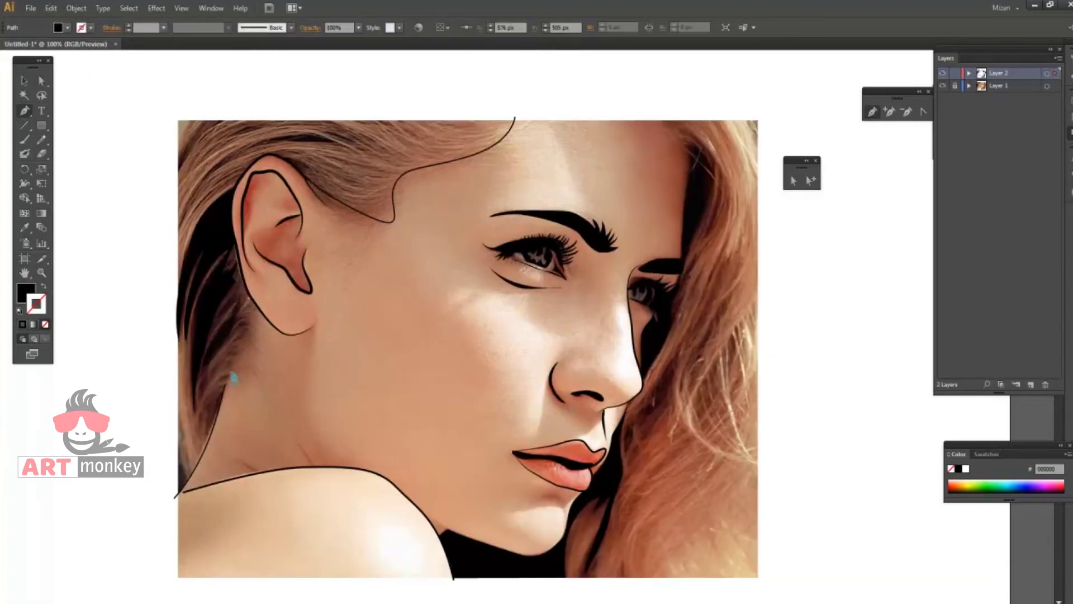
key("ctrl+shift+a")
left_click(942, 85)
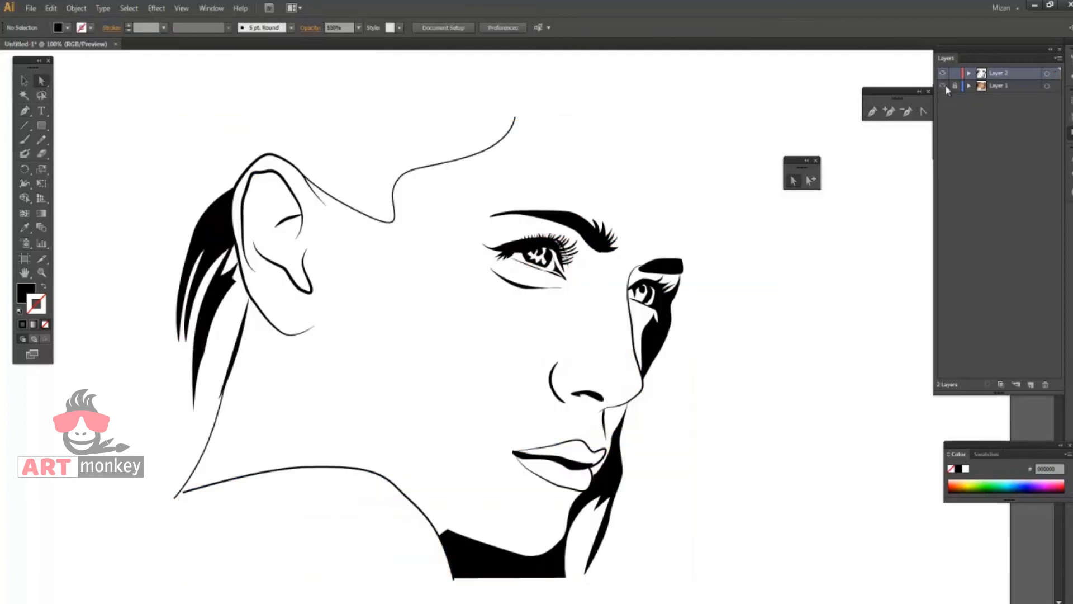
Draw a black-filled curved hair strand arcing over the ear.
left_click(181, 211)
left_click(260, 140)
left_click(324, 130)
left_click(350, 150)
left_click(44, 288)
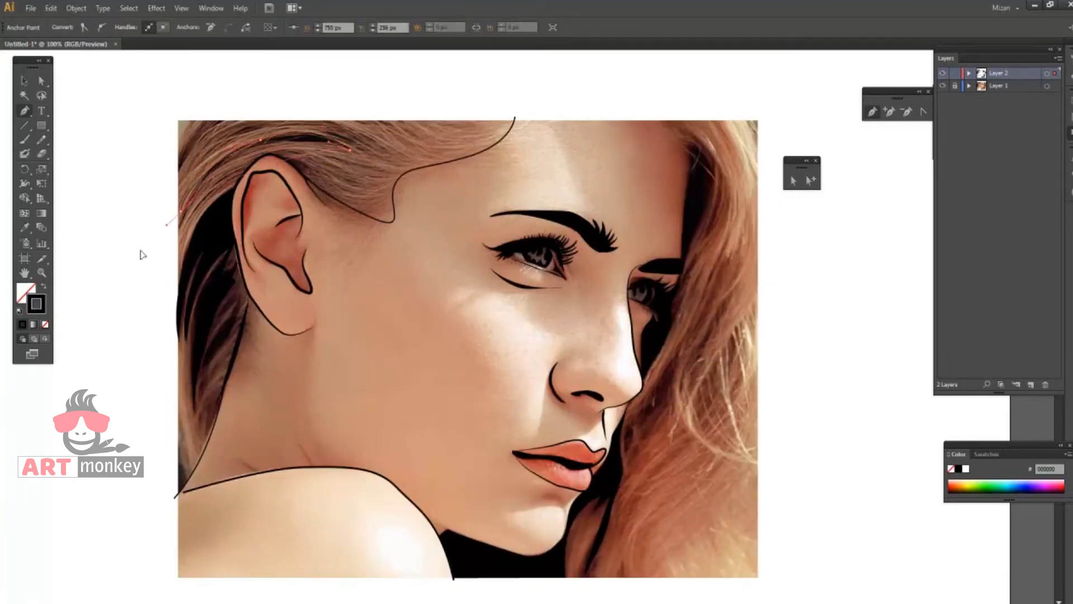
left_click(44, 289)
key("ctrl+shift+a")
left_click(943, 85)
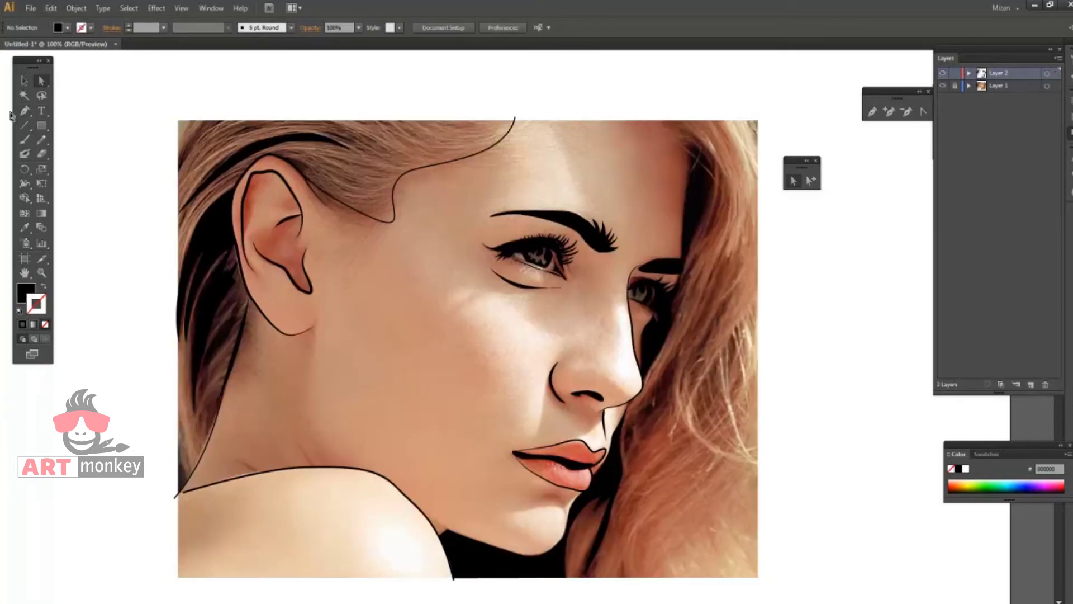
Draw a tapered black-filled hair strand down the right side of the head.
left_click(688, 143)
left_click_drag(689, 254, 683, 217)
key("shift+x")
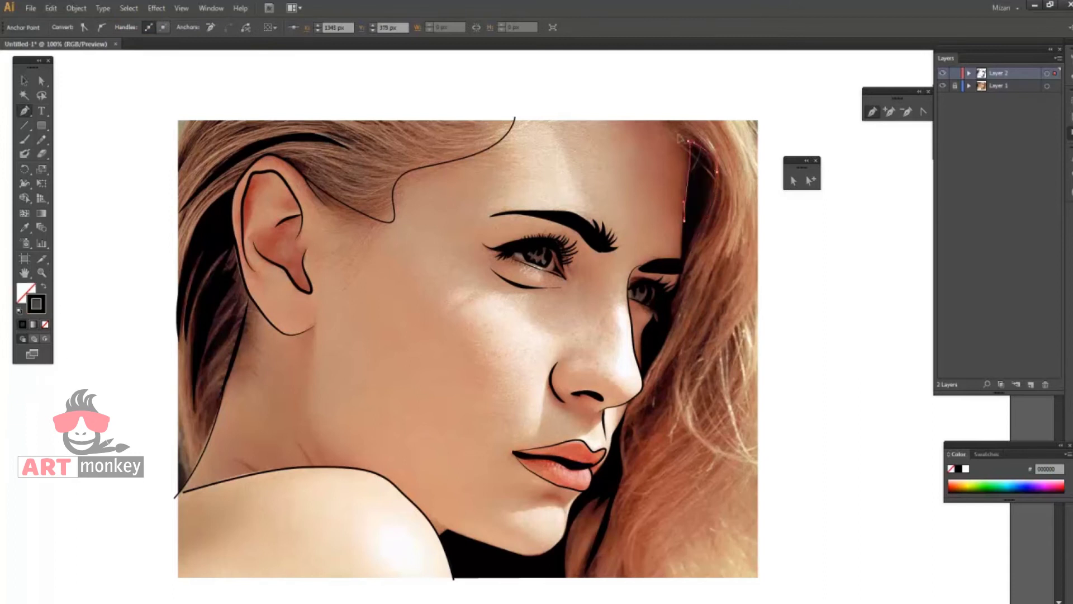
key("shift+x")
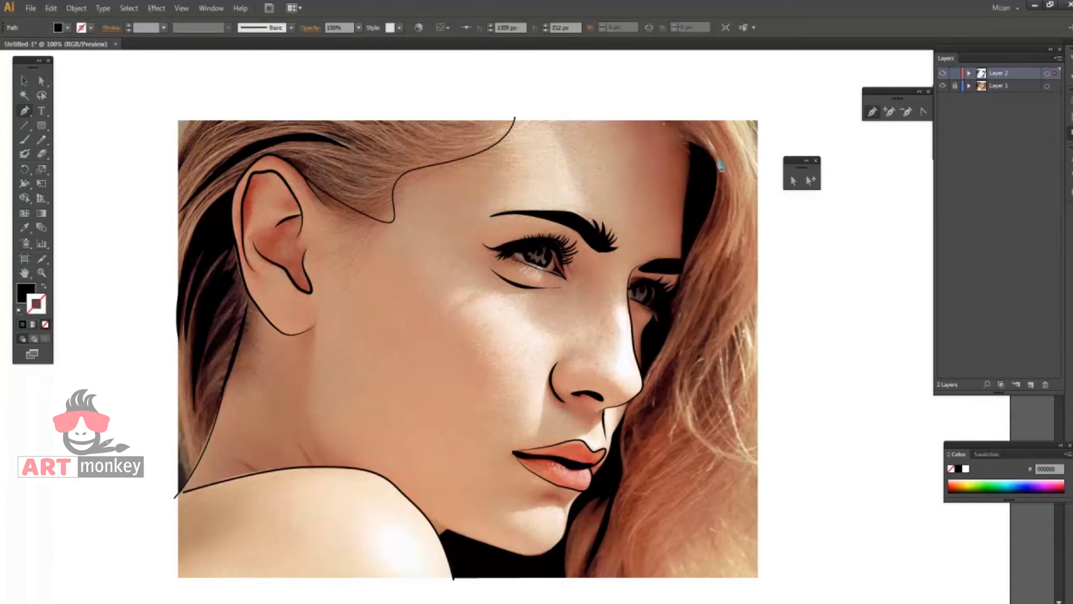
left_click(42, 81)
left_click(194, 87)
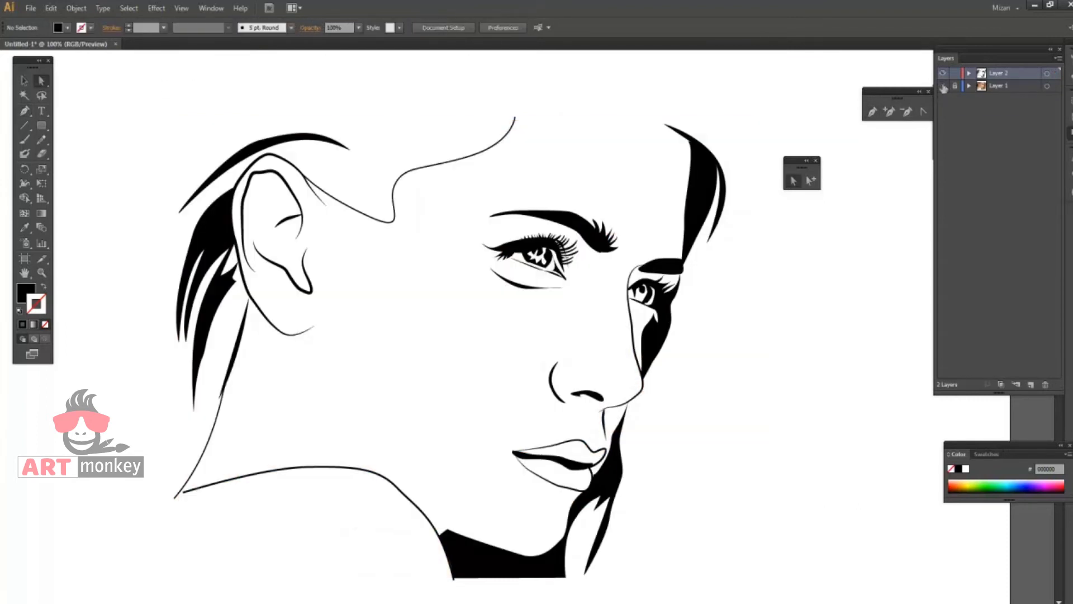
key("ctrl+minus")
Draw a neck crease line and taper it with Width Profile 1.
left_click(942, 86)
key("p")
left_click(383, 335)
left_click_drag(408, 422, 426, 443)
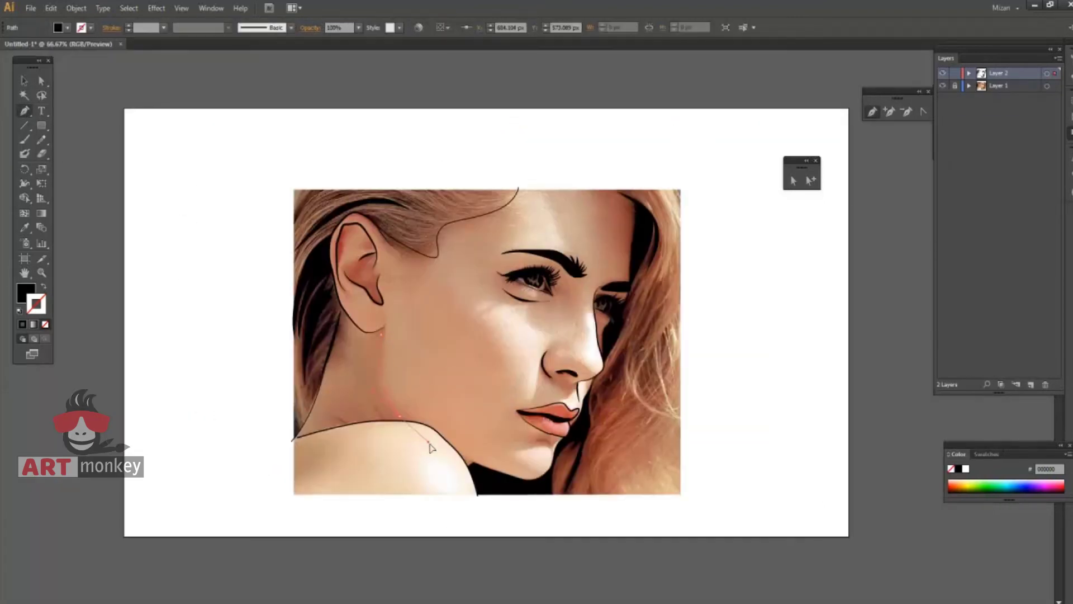
left_click(384, 335)
key("shift+x")
key("v")
left_click(400, 385)
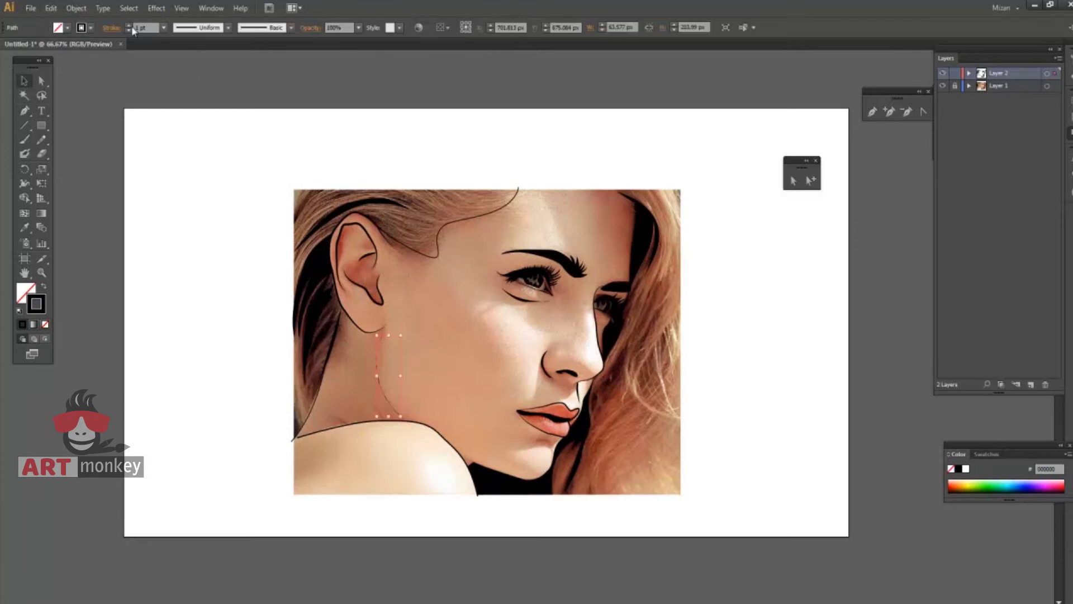
left_click(228, 28)
left_click(192, 74)
Add a short curved detail line near the shoulder.
key("p")
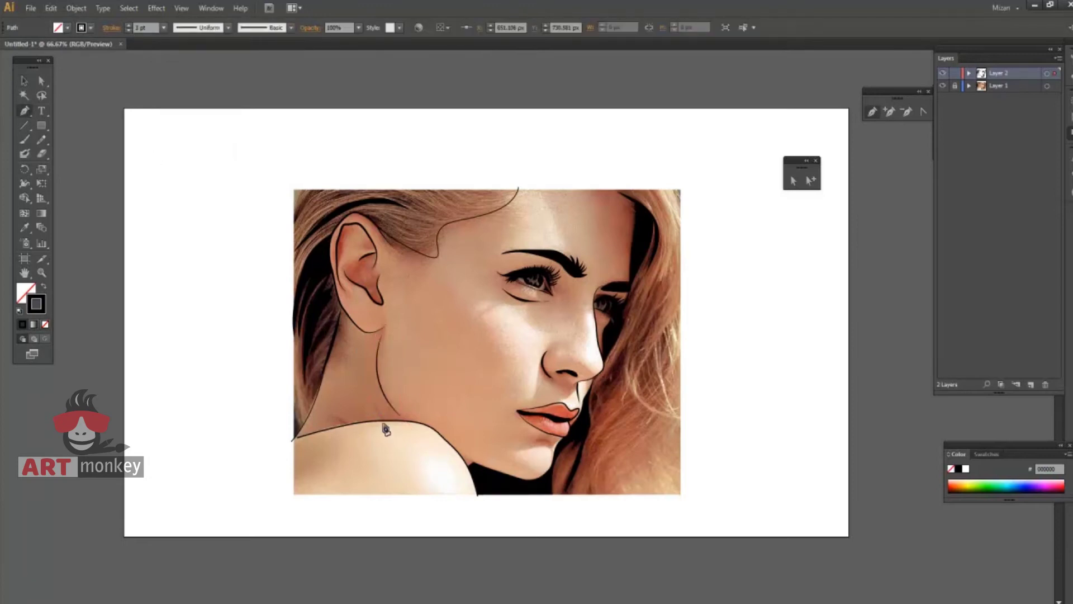
left_click(369, 399)
key("shift+x")
left_click(335, 418)
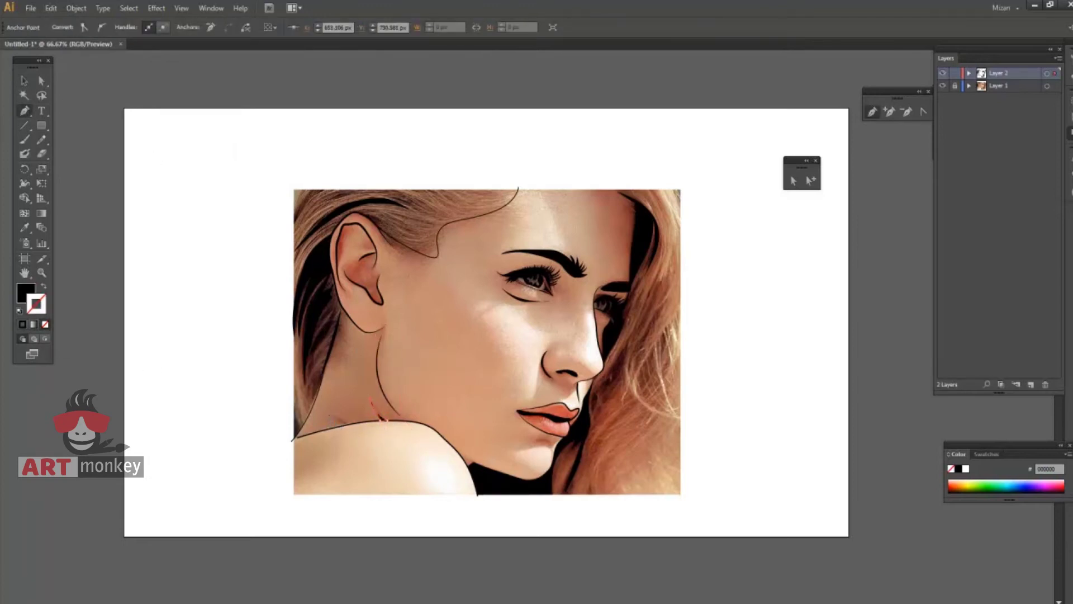
left_click(354, 428, "ctrl")
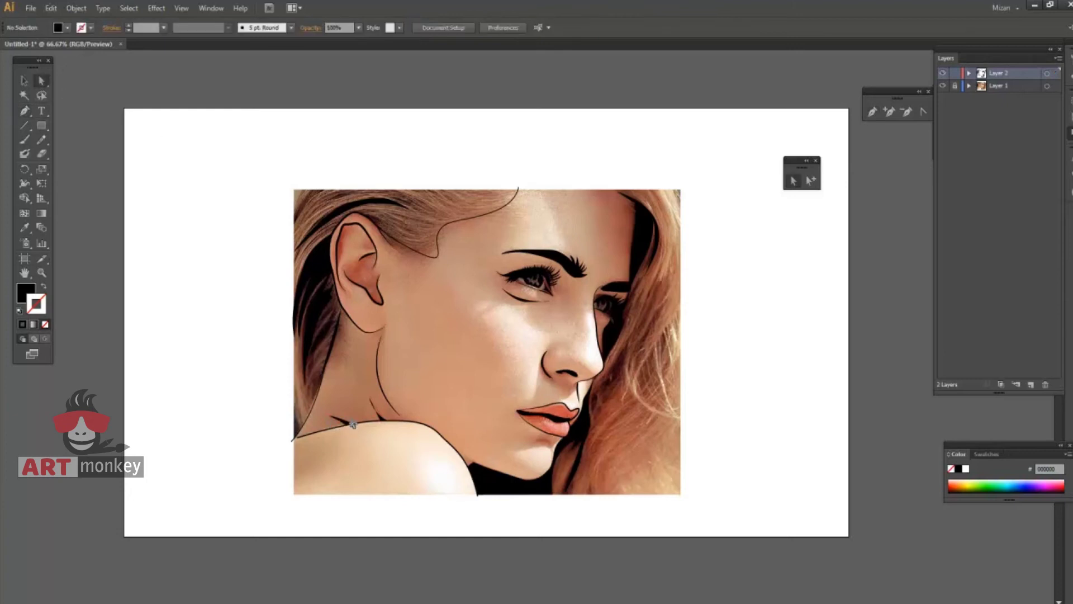
key("ctrl+shift+a")
left_click(942, 86)
left_click(24, 111)
Trace a stroke-only line down the right hair edge and apply a width profile.
left_click(688, 197)
left_click(684, 246)
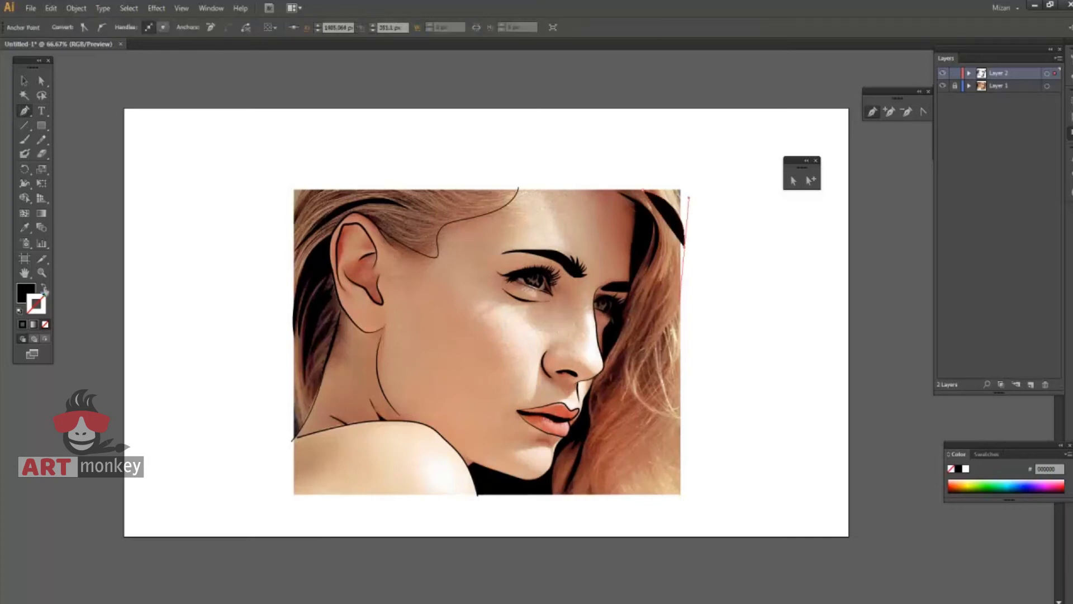
key("shift+x")
left_click_drag(683, 302, 693, 288)
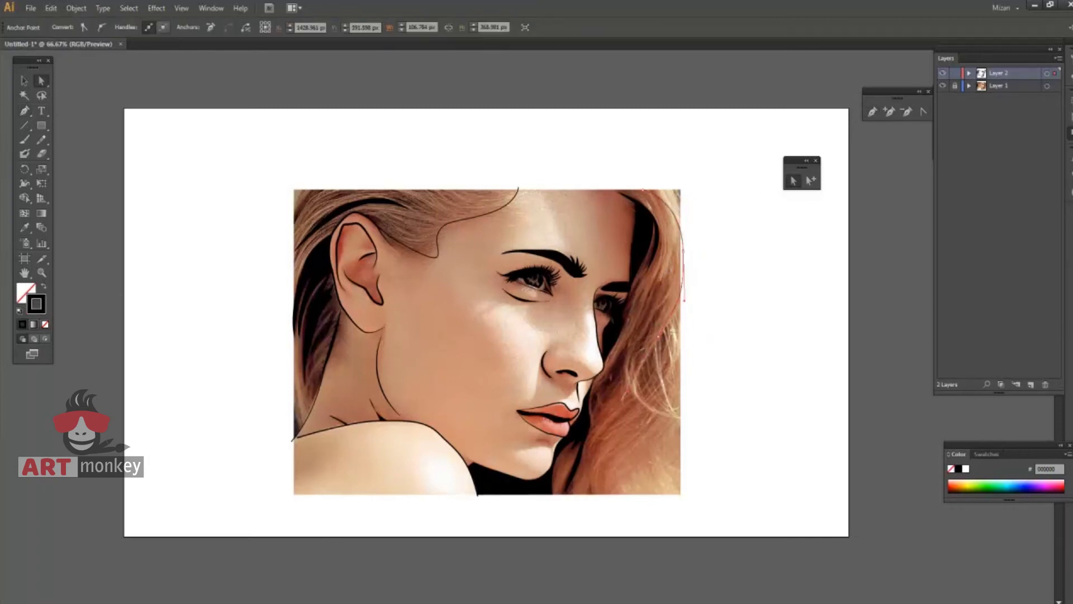
key("v")
left_click(228, 28)
left_click(215, 58)
Draw a second tapered hair line on the right, then preview without the photo.
key("p")
left_click(664, 277)
left_click_drag(665, 413, 734, 444)
key("v")
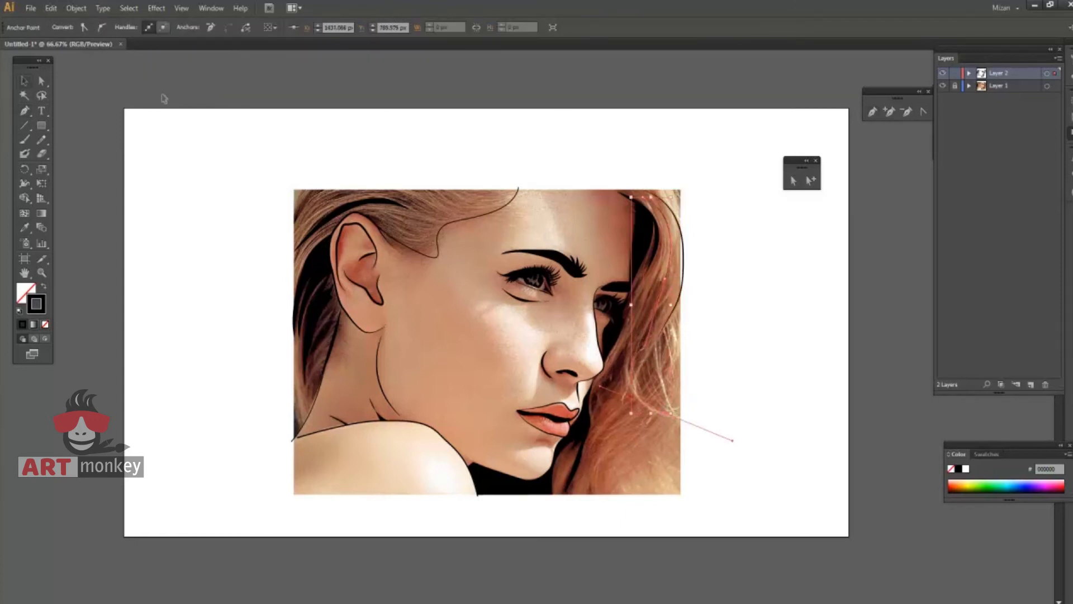
left_click(228, 27)
left_click(198, 42)
key("ctrl+shift+a")
left_click(942, 85)
Draw a rectangle around the portrait with no fill and a black 16 pt stroke.
key("m")
left_click_drag(292, 190, 684, 494)
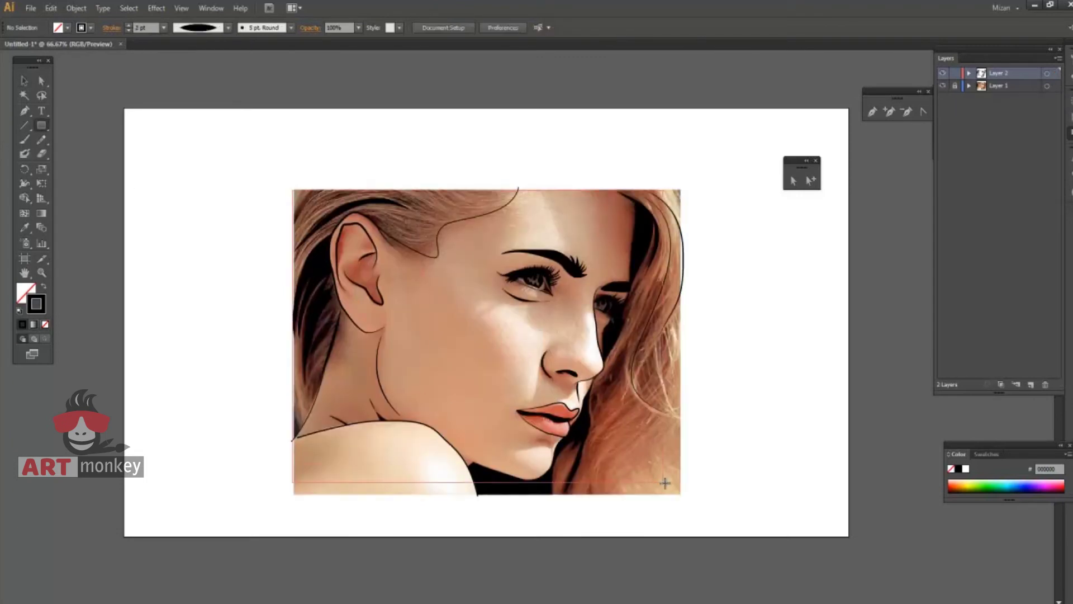
left_click(43, 287)
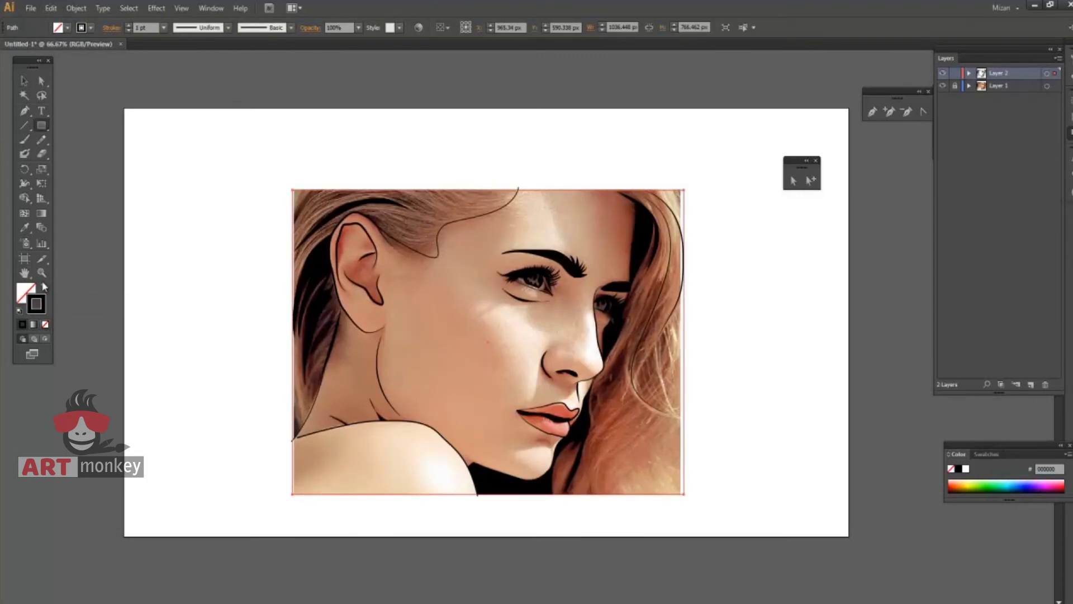
left_click(44, 287)
key("v")
left_click(128, 24)
left_click(557, 206)
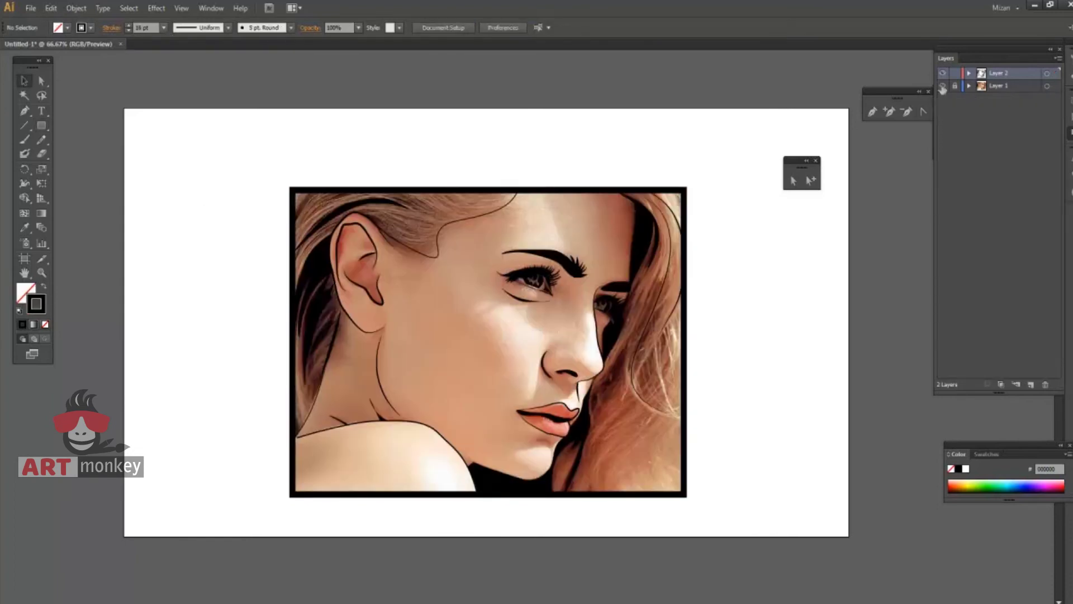
Hide the photo layer and zoom out to view the finished line art.
left_click(437, 226)
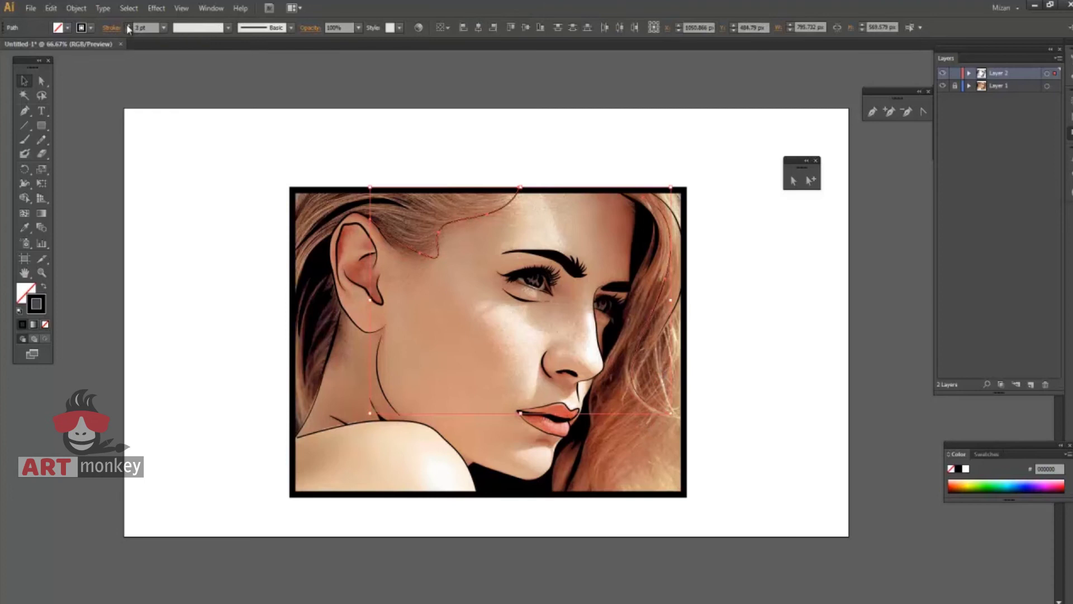
left_click(284, 119)
left_click(943, 85)
key("ctrl+minus")
key("ctrl+minus")
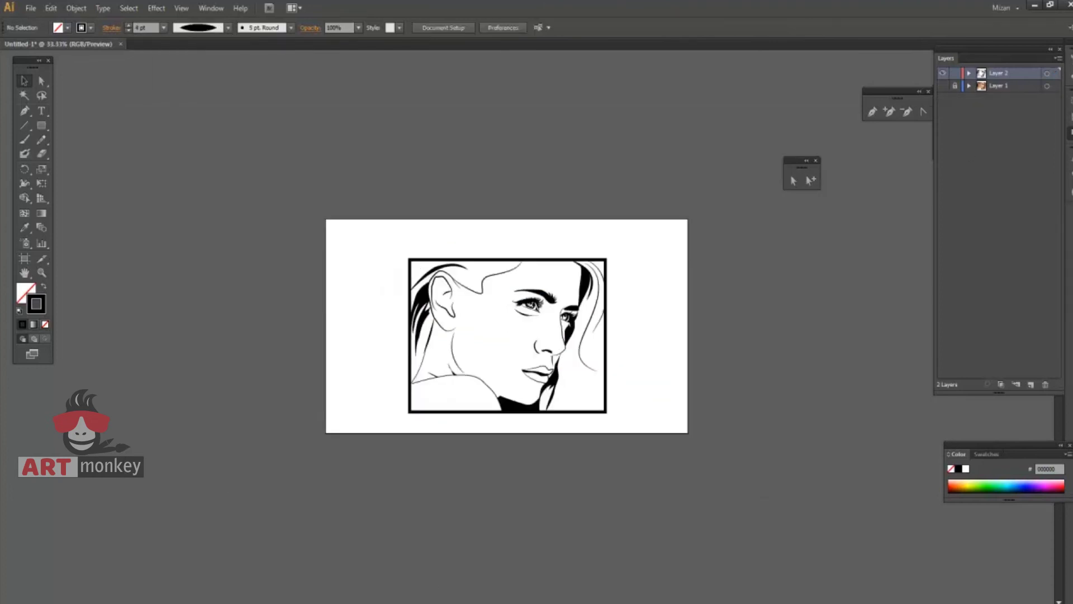
Trace a black-filled hair strand curving down the left side of the hair.
left_click(943, 85)
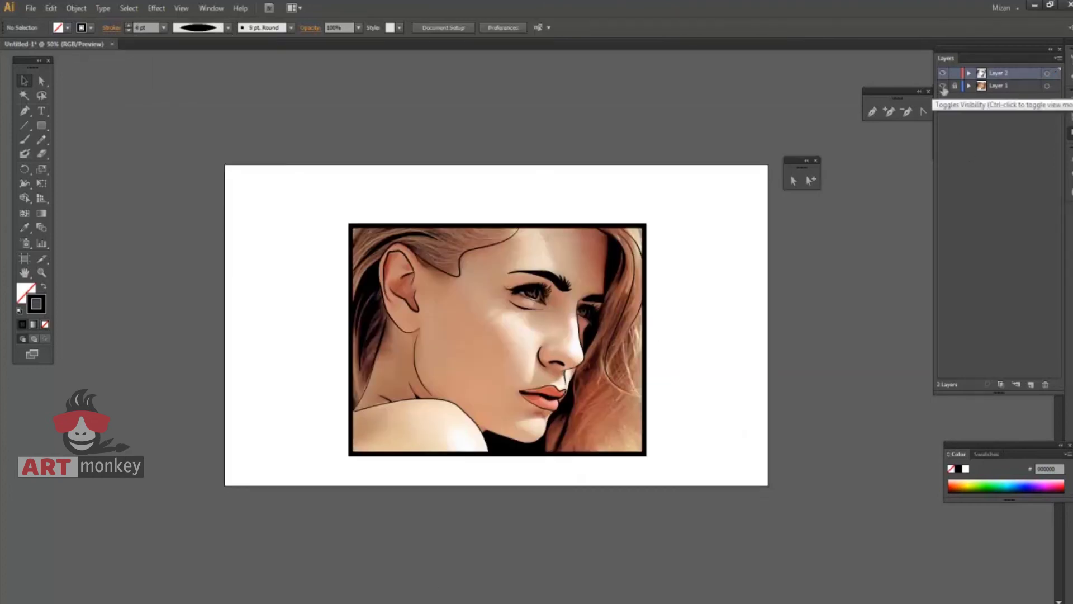
key("p")
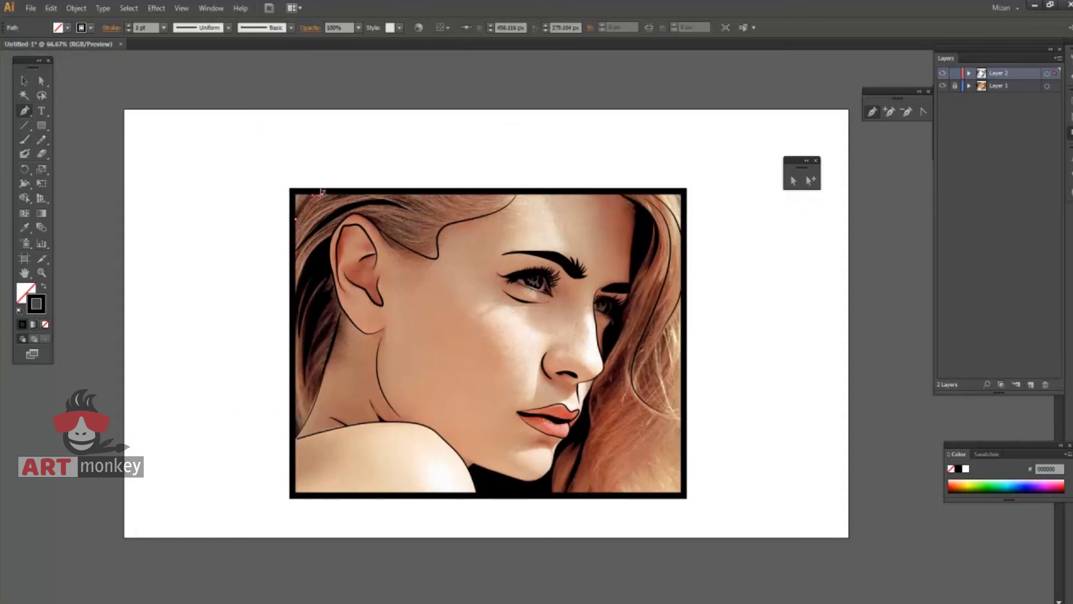
left_click(313, 195)
left_click(46, 287)
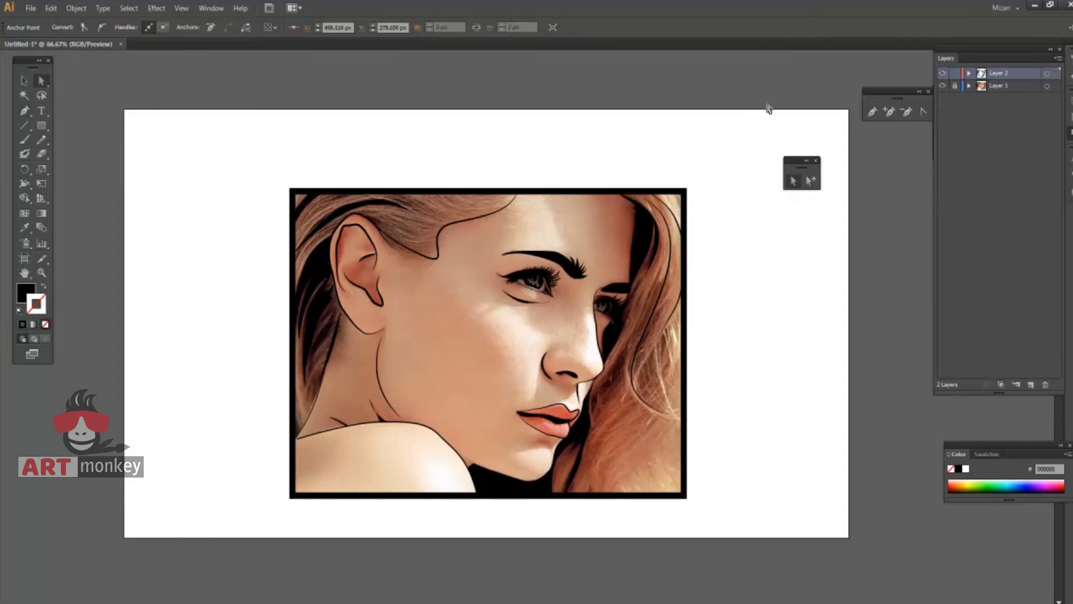
left_click_drag(306, 221, 271, 261)
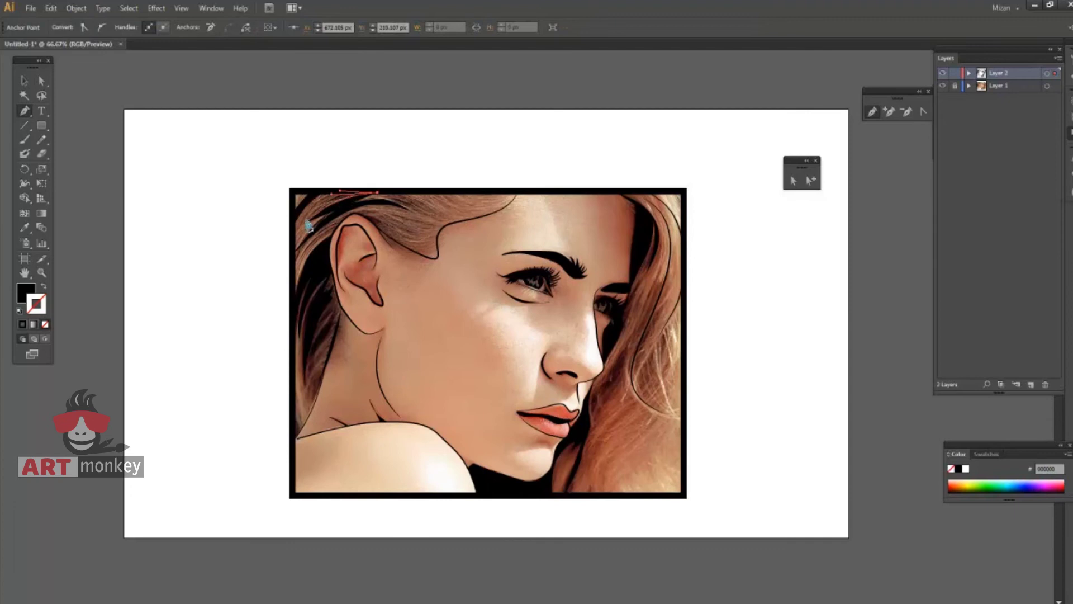
Draw a curved hair line with a 0.25 pt black stroke and no fill.
left_click(792, 182)
left_click(943, 86)
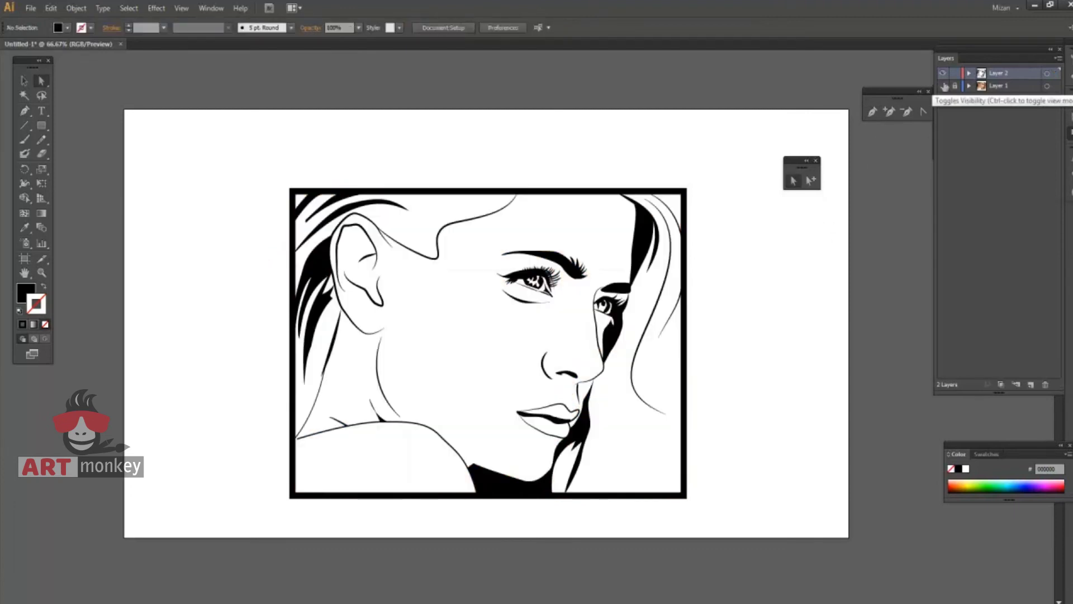
left_click_drag(400, 208, 466, 229)
left_click(794, 182)
key("b")
key("shift+x")
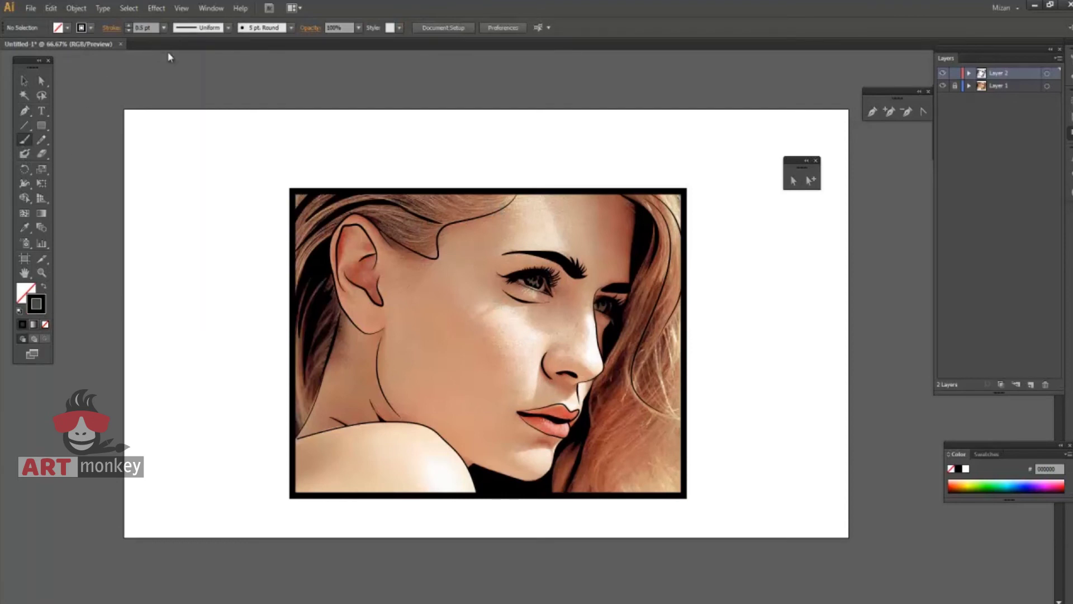
left_click(128, 30)
key("v")
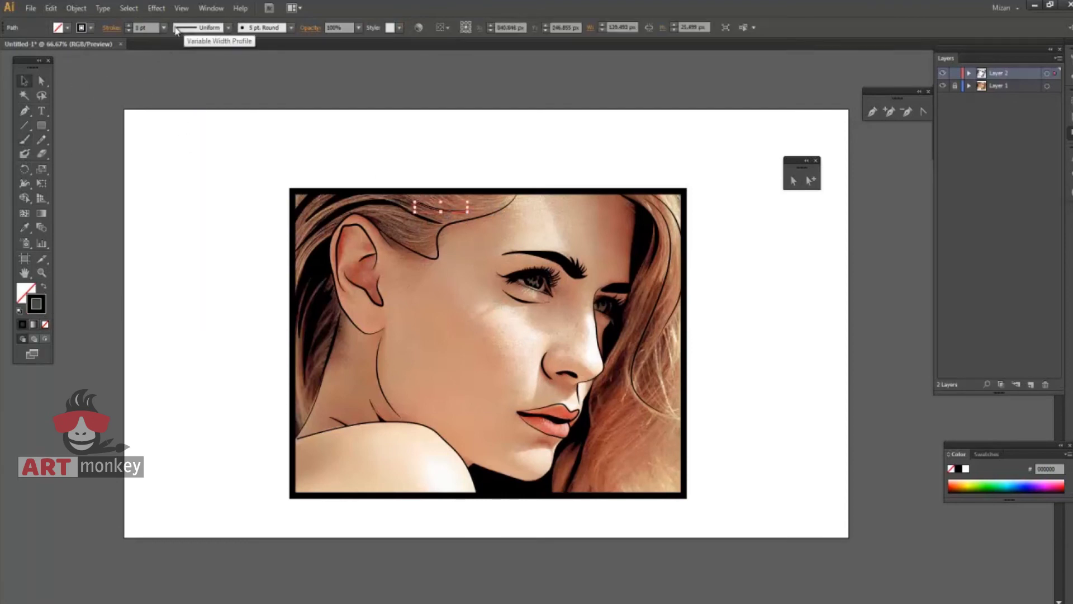
Trace a black-filled hair strand along the hair edge beside the cheek.
left_click(943, 85)
left_click(942, 86)
left_click(942, 86)
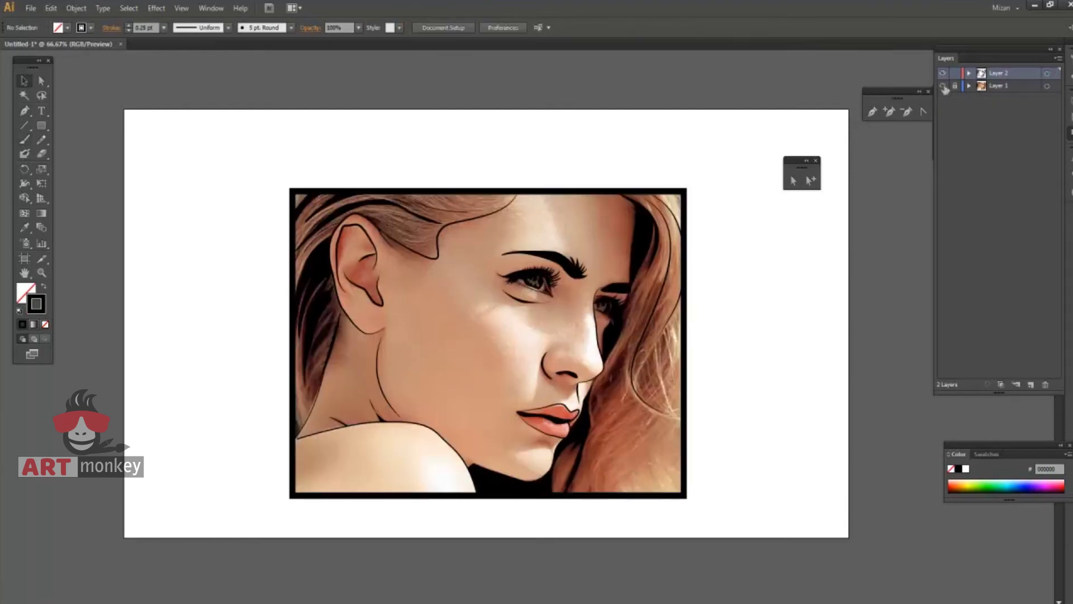
left_click(24, 113)
left_click(667, 256)
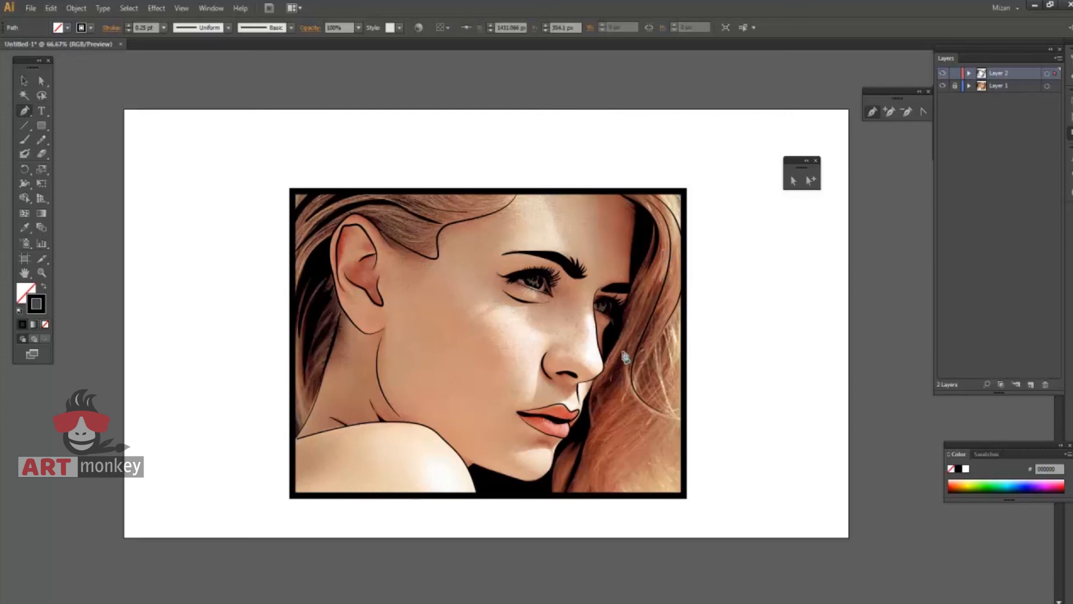
key("shift+x")
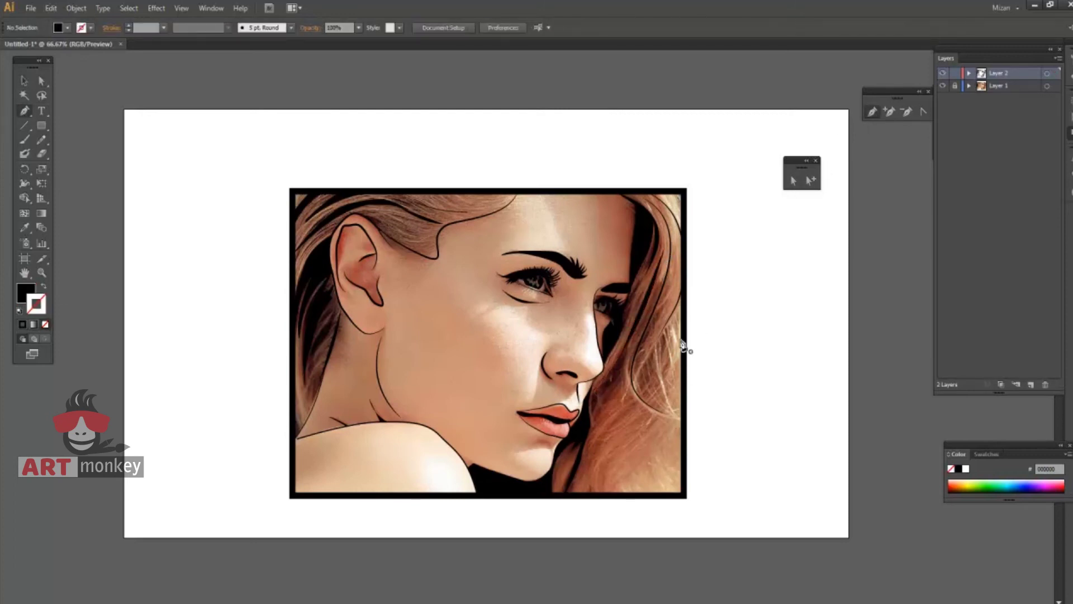
left_click_drag(681, 309, 689, 308)
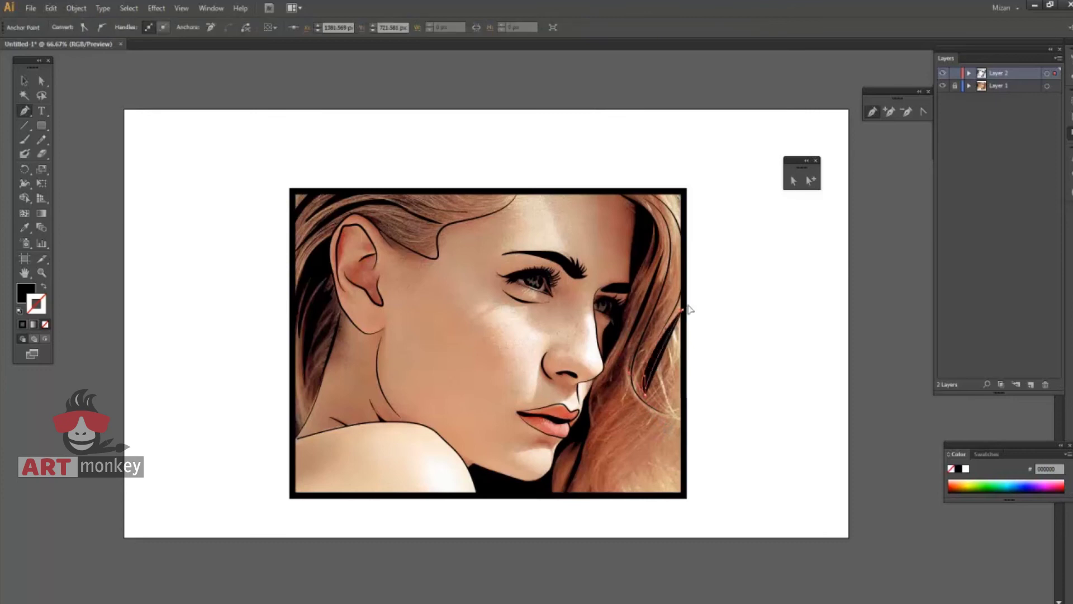
key("a")
left_click(755, 234)
Toggle the reference photo on and off to compare the new strand with the line art.
left_click(944, 87)
left_click(944, 86)
key("p")
left_click(609, 334)
left_click(766, 222, "ctrl")
key("a")
left_click(943, 86)
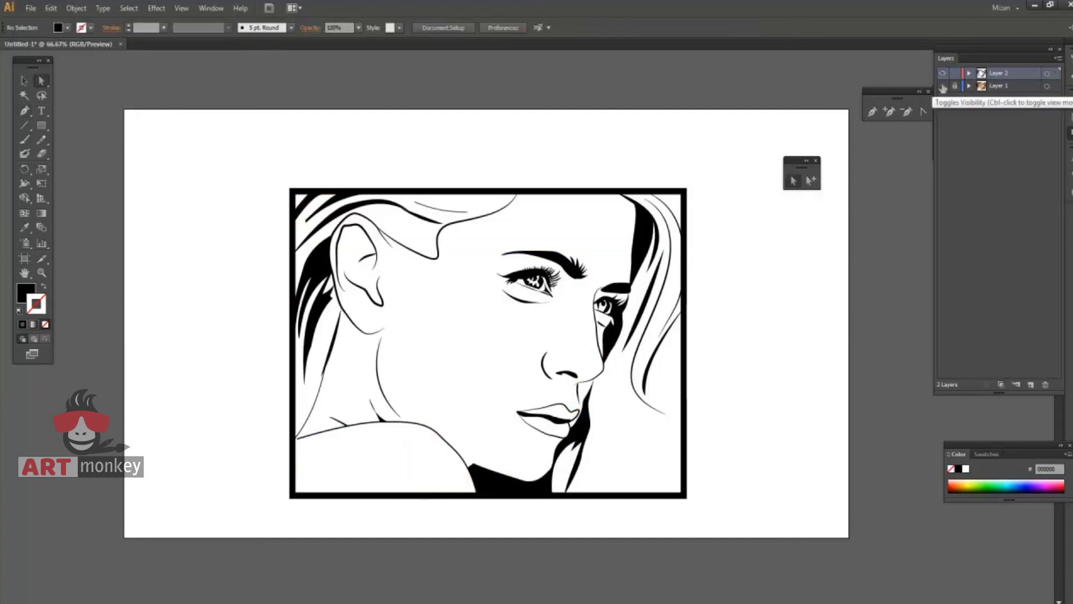
left_click(944, 87)
left_click(943, 87)
Draw a closed shape along the hair edge and fill it light grey.
key("p")
left_click(594, 194)
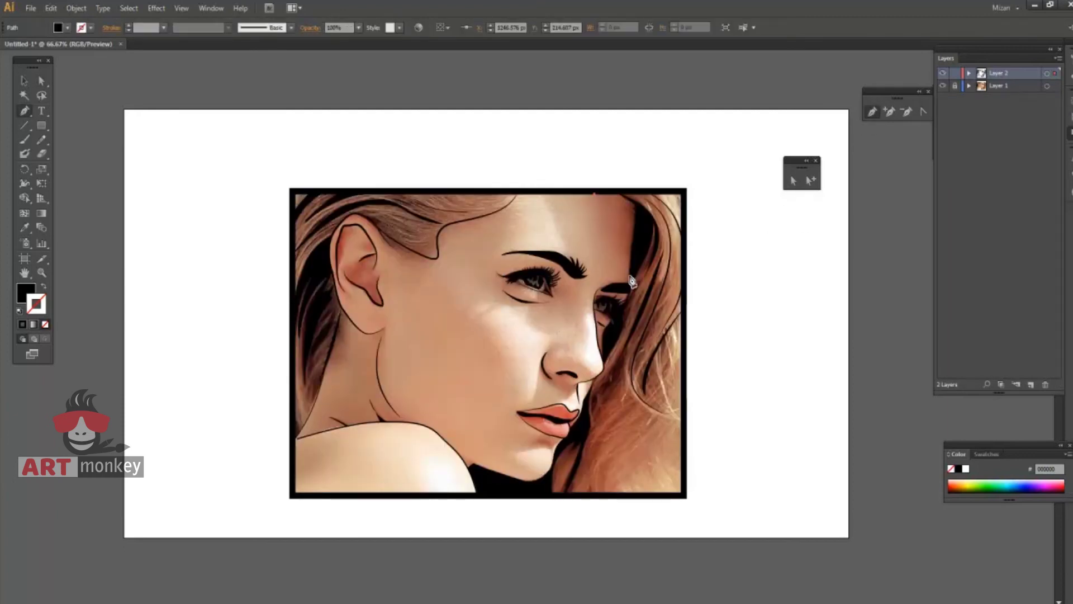
left_click_drag(625, 285, 564, 191)
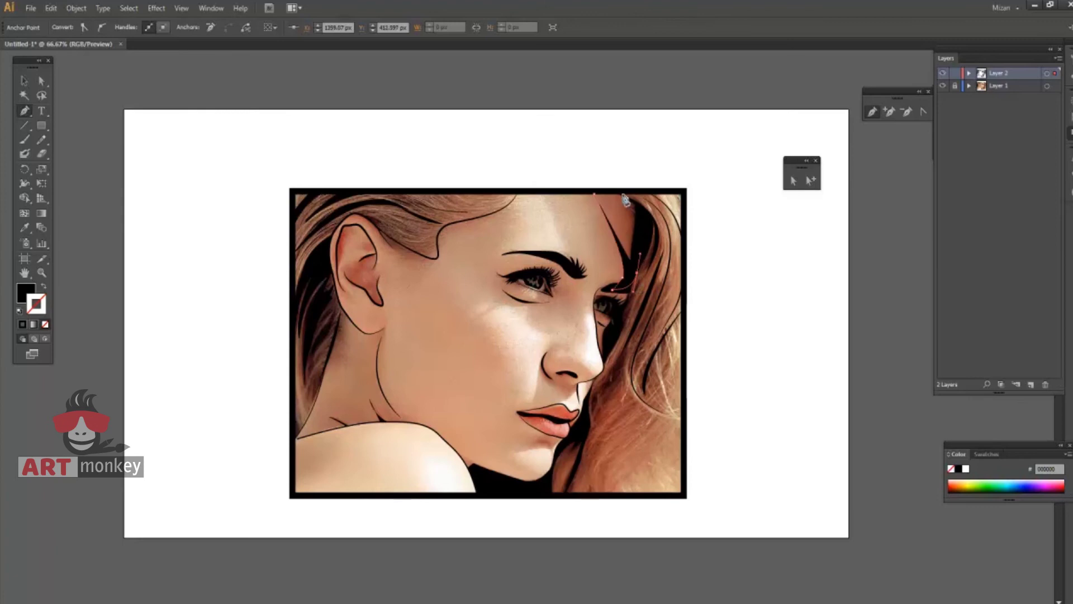
left_click(594, 194)
key("a")
double_click(26, 292)
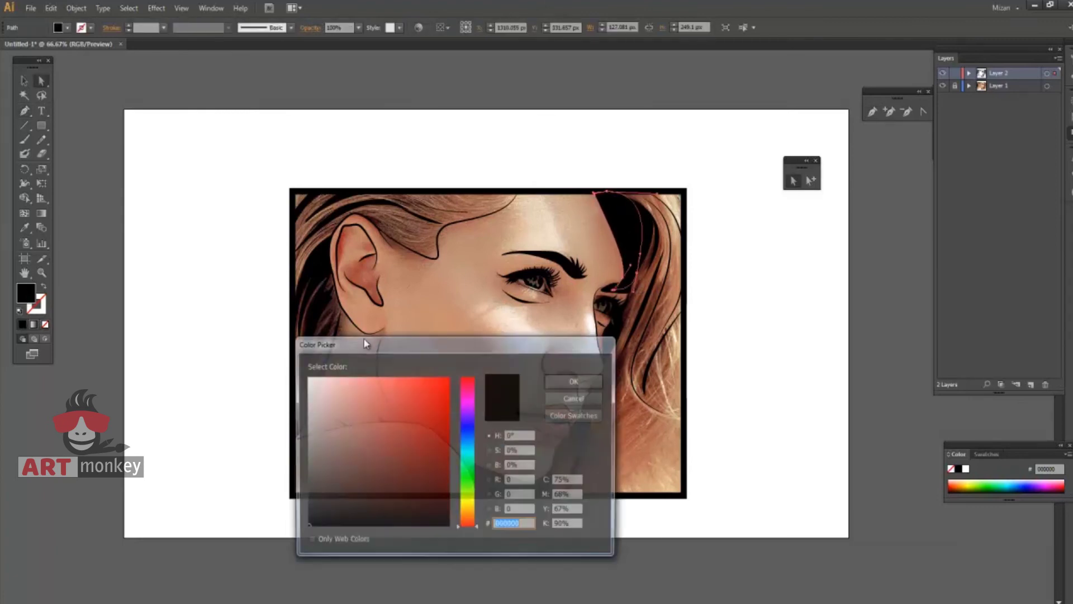
left_click(581, 383)
left_click(761, 332)
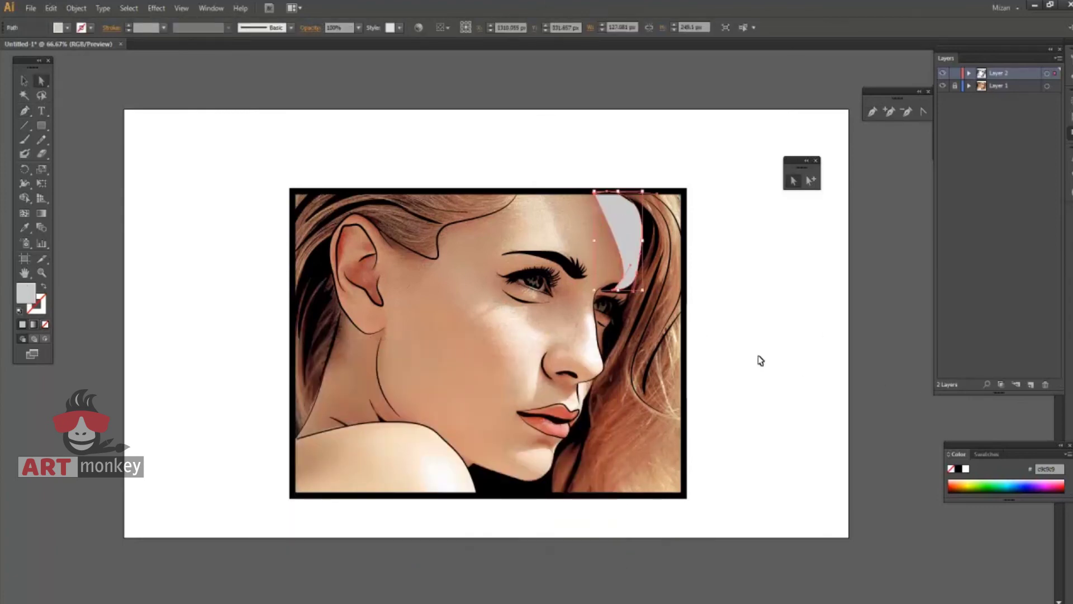
Outline the eye shadow above and below the eye and down the nose bridge.
left_click(943, 86)
left_click(942, 85)
left_click(24, 110)
left_click(506, 255)
left_click(487, 285)
left_click(525, 272)
left_click(552, 278)
left_click(540, 300)
left_click(529, 323)
left_click(562, 330)
left_click(581, 314)
left_click(605, 365)
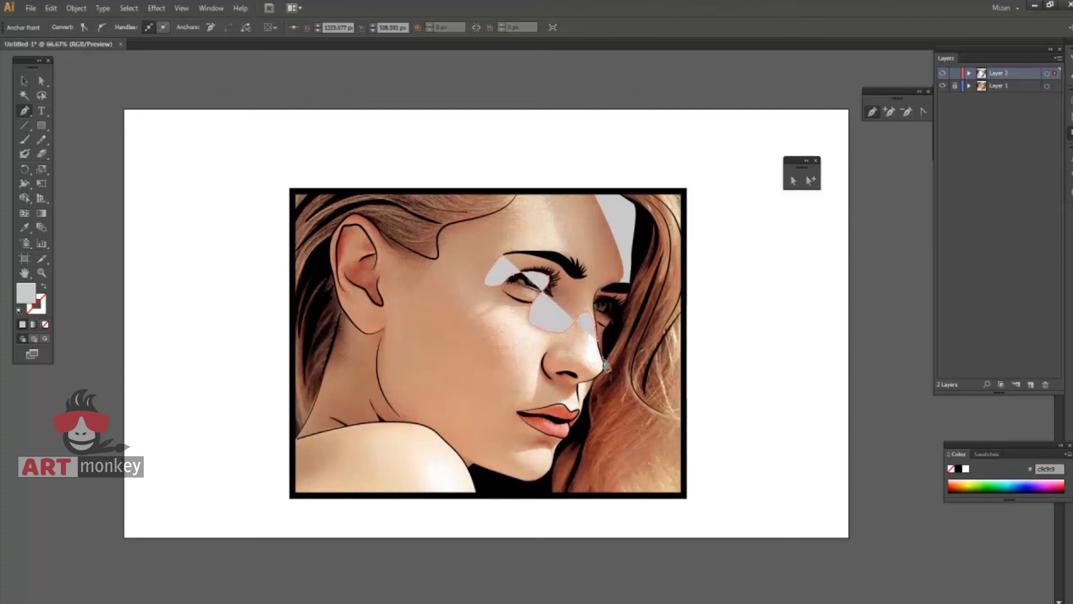
Close the shadow along the top hairline with its grey fill, and check it without the photo.
left_click(620, 215)
left_click(582, 192)
left_click(545, 193)
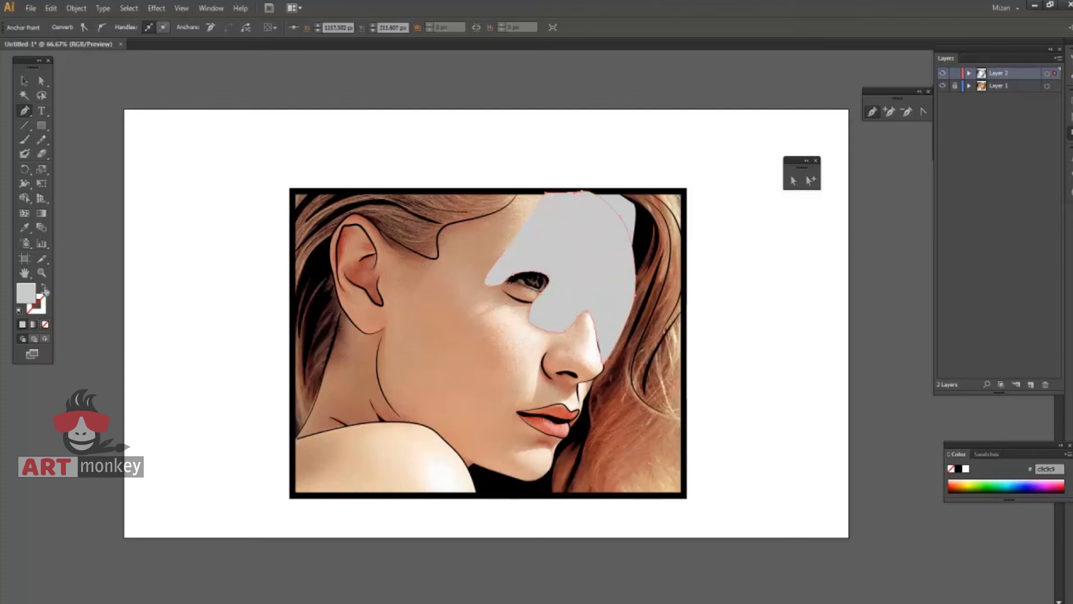
key("shift+x")
left_click(487, 268)
key("shift+x")
key("v")
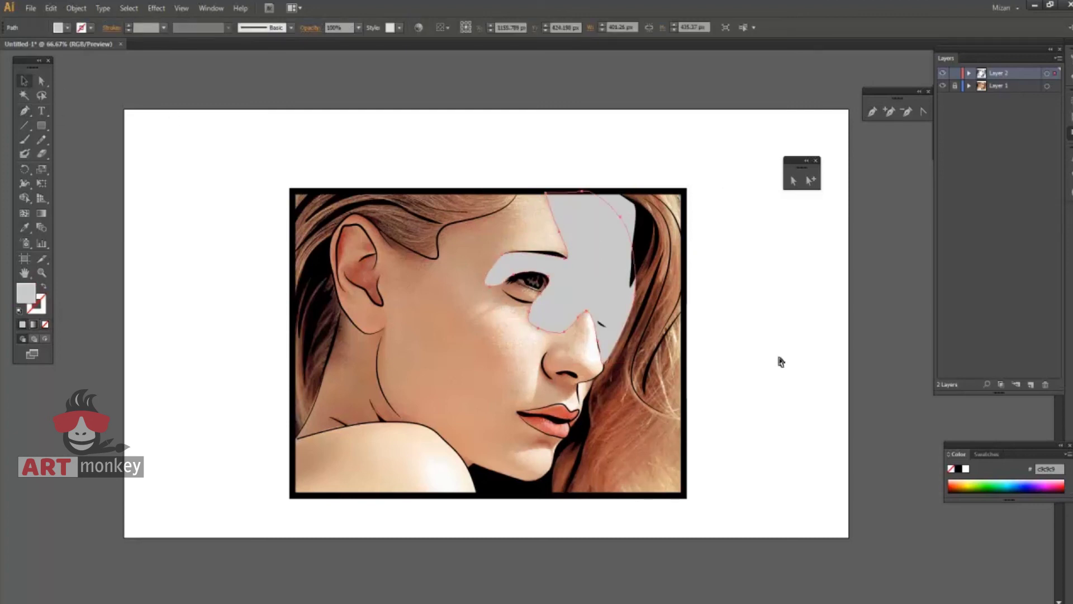
left_click(779, 360)
left_click(943, 87)
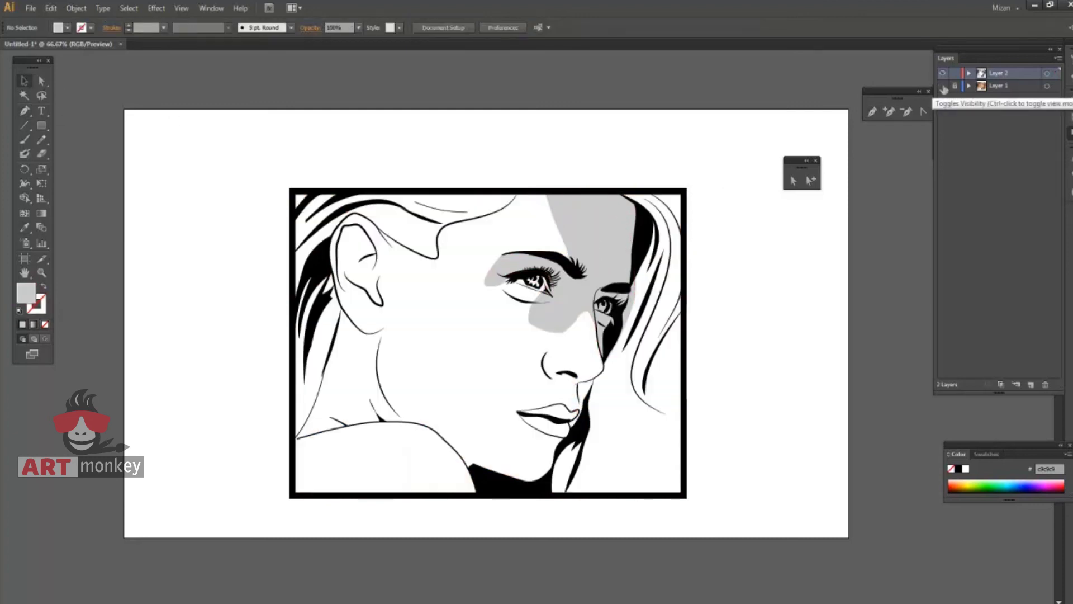
Begin the large face shadow, tracing around the eye and down the cheek.
left_click(943, 87)
left_click(25, 111)
left_click(469, 199)
left_click(508, 226)
left_click(487, 282)
left_click(519, 286)
left_click(501, 306)
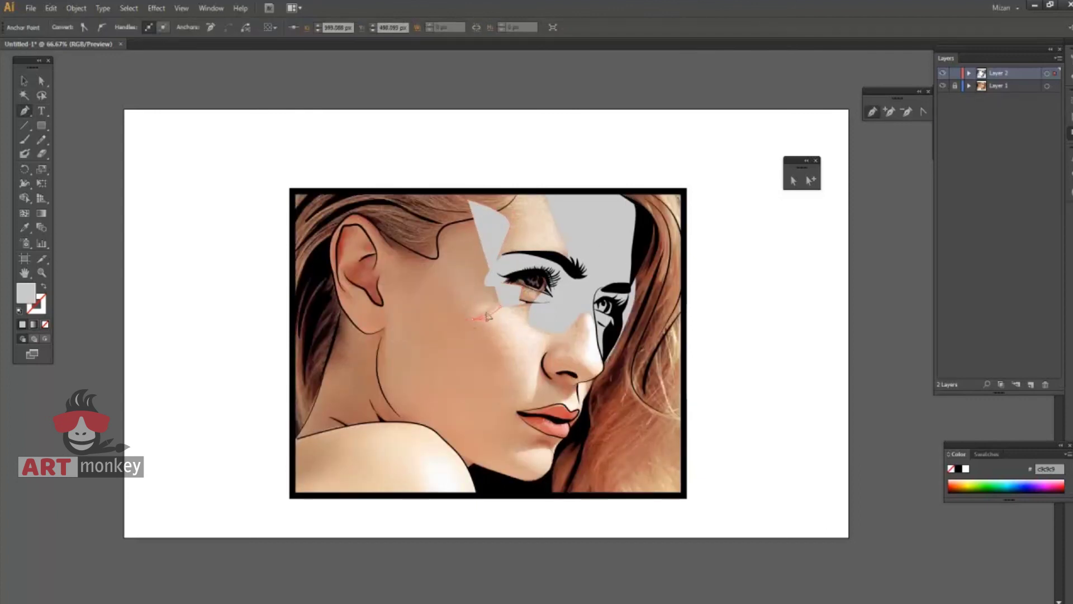
left_click(474, 317)
left_click(502, 337)
left_click(509, 358)
left_click(520, 385)
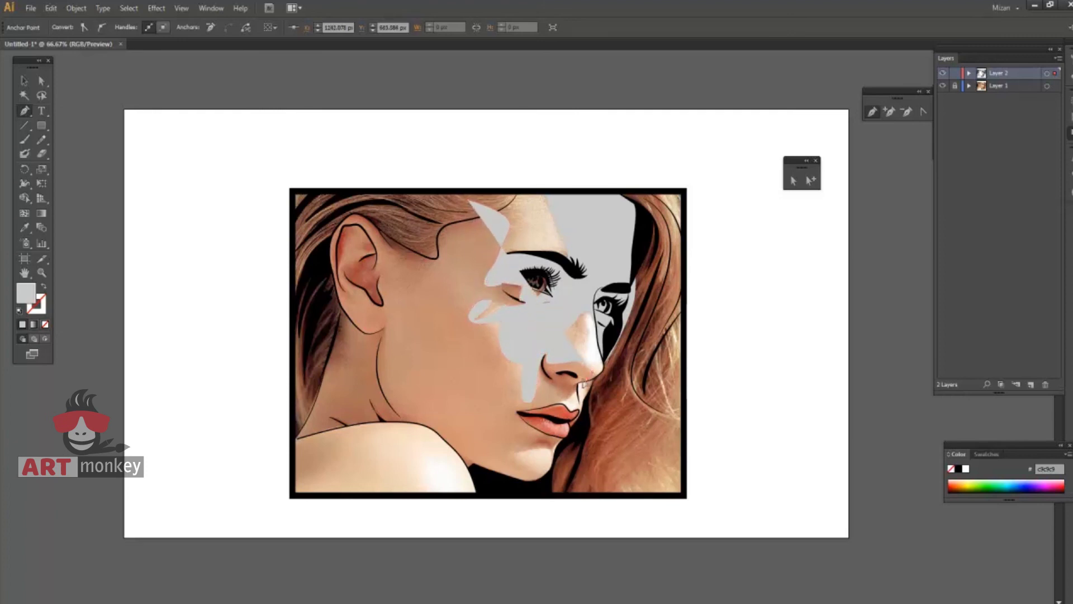
Continue the shadow edge around the nose, over the lips and down to the chin.
left_click(588, 373)
left_click(559, 399)
left_click(573, 416)
left_click(539, 421)
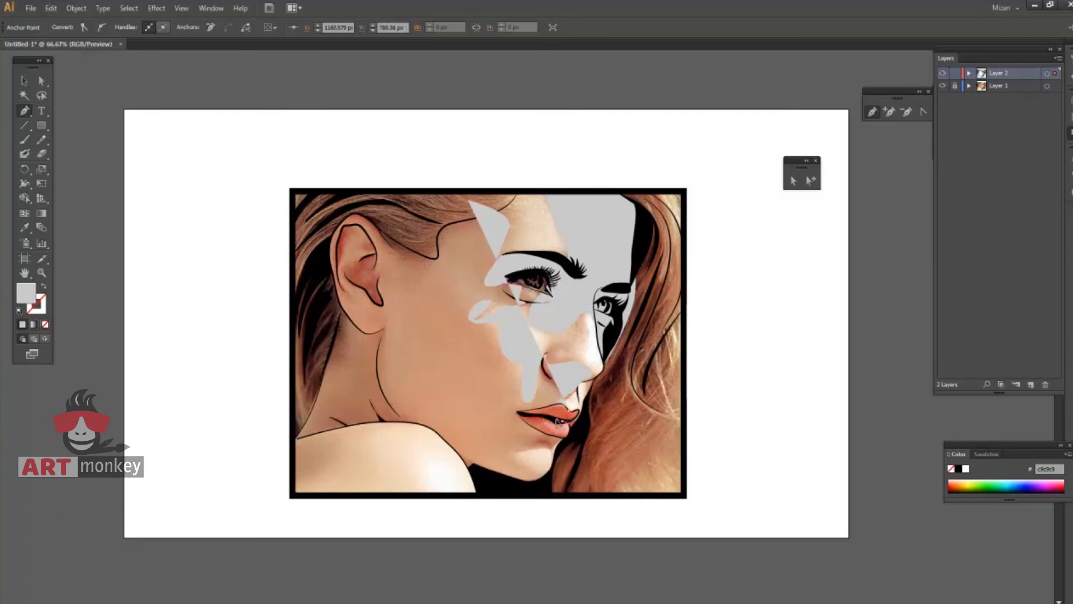
left_click(469, 201)
key("ctrl+z")
left_click(556, 450)
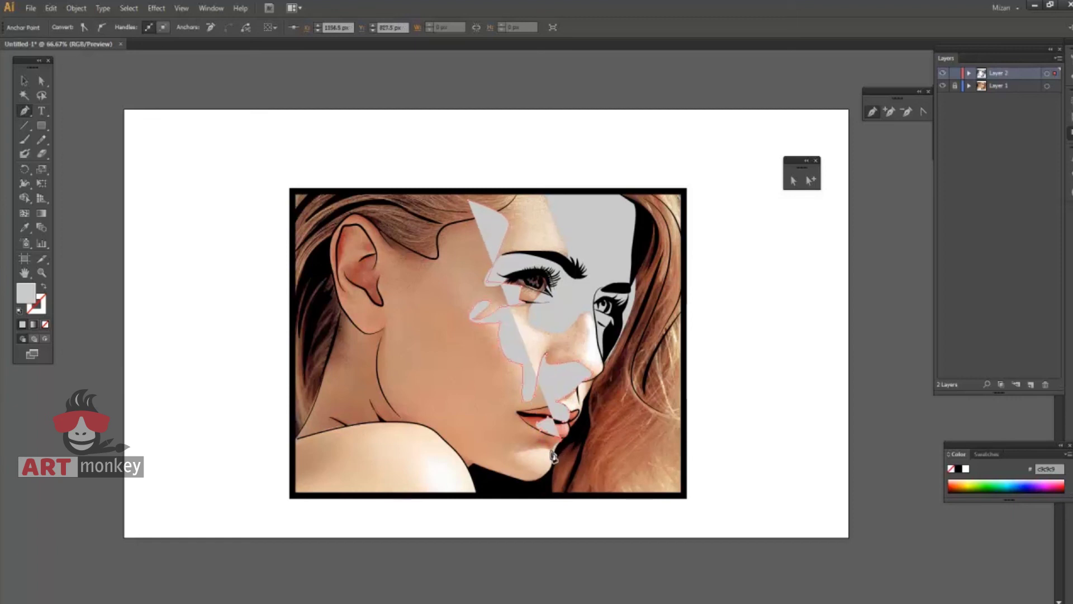
left_click(514, 457)
Carry the shadow along the shoulder, up the left edge and across the top, closing it.
left_click(469, 469)
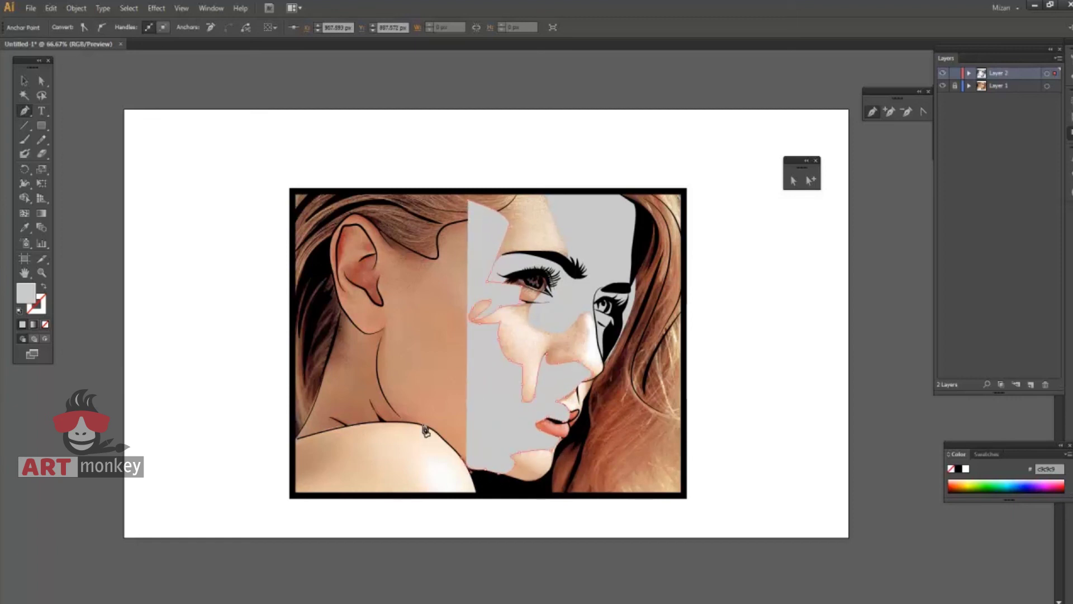
left_click(423, 423)
left_click(293, 432)
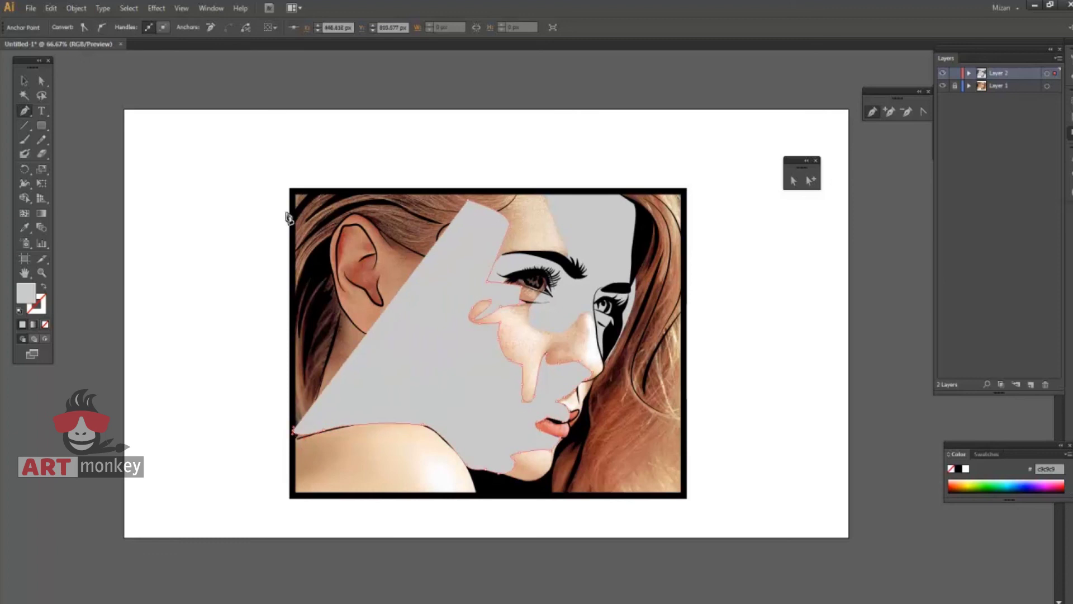
left_click(291, 191)
left_click(475, 193)
left_click(24, 80)
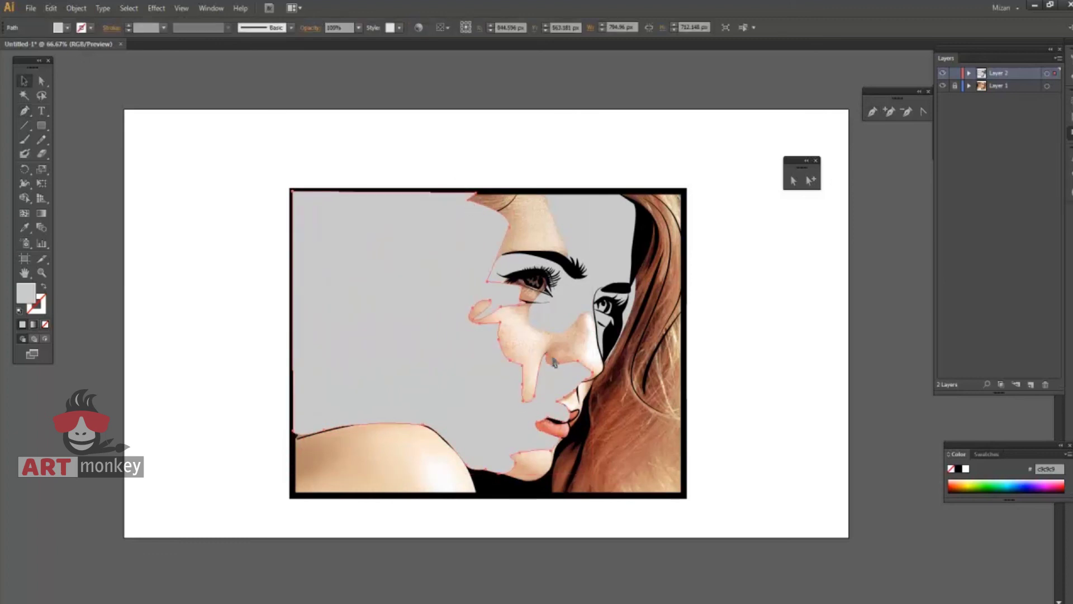
Send the grey shadow behind the line art and review it with the photo hidden.
key("ctrl+shift+bracketleft")
left_click(763, 397)
left_click(942, 85)
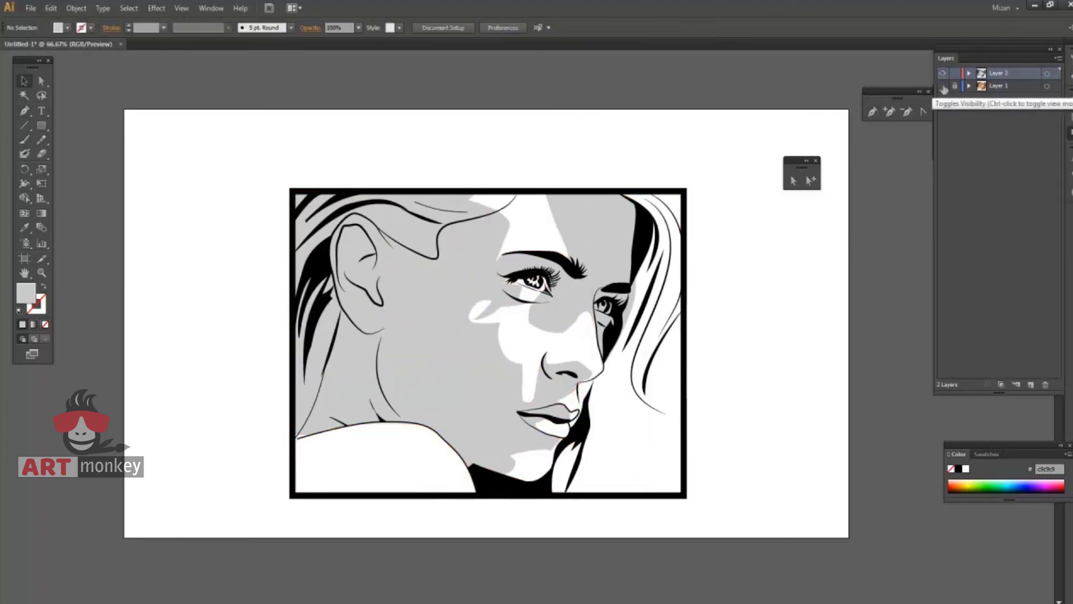
key("ctrl+minus")
key("ctrl+minus")
key("ctrl+minus")
key("ctrl+plus")
key("ctrl+plus")
Clear the face shadow's fill temporarily so the photo shows through for tracing.
left_click(430, 286)
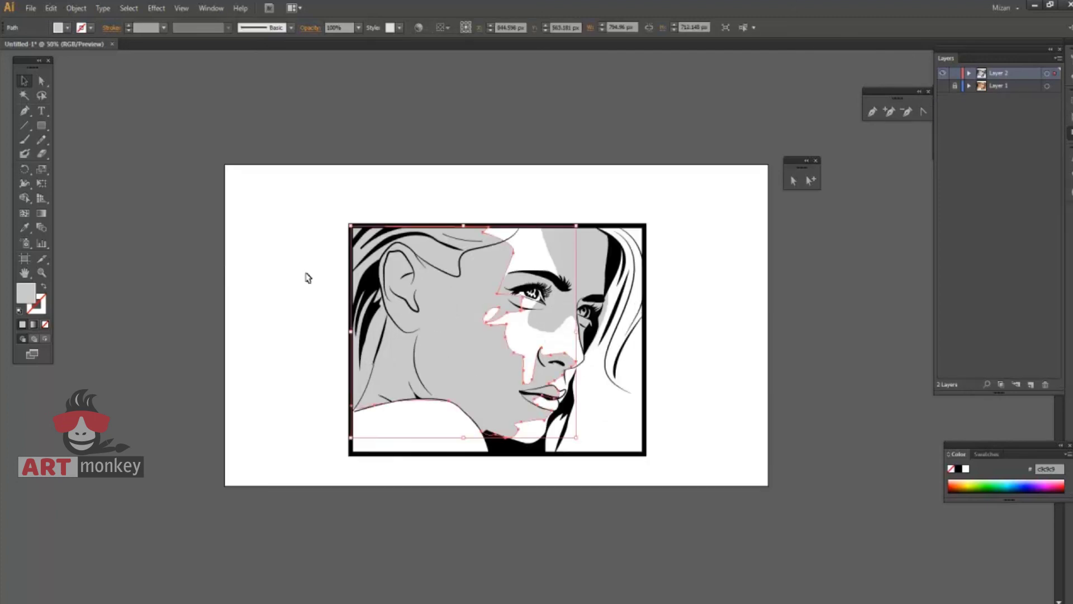
left_click(43, 285)
left_click(943, 85)
key("p")
key("ctrl+shift+a")
Trace the inner ear and fill it black via the Color Picker.
left_click_drag(386, 263, 391, 274)
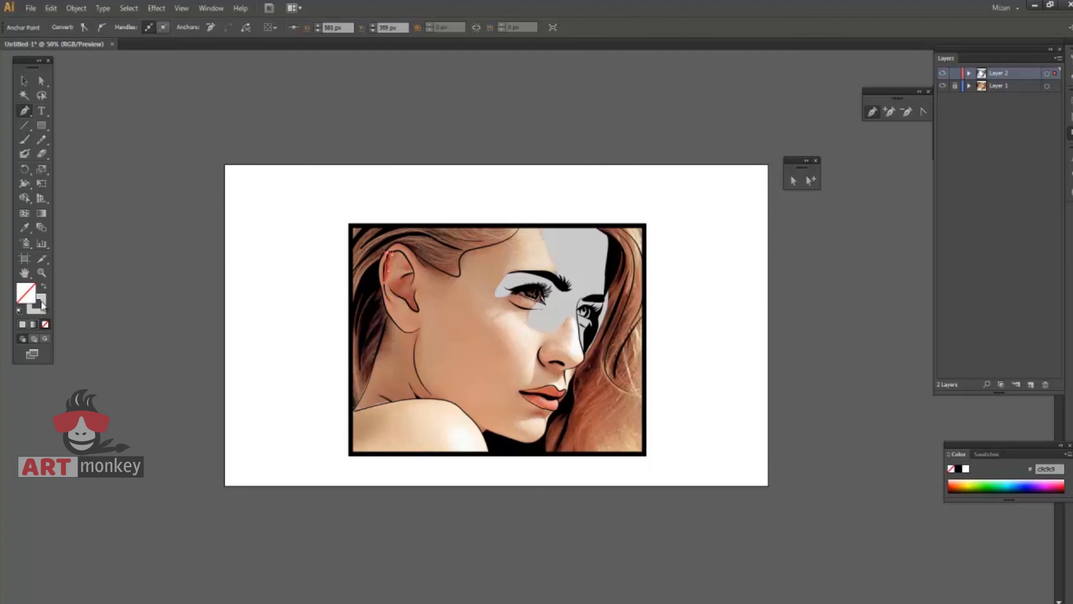
double_click(42, 305)
left_click(313, 519)
left_click(570, 384)
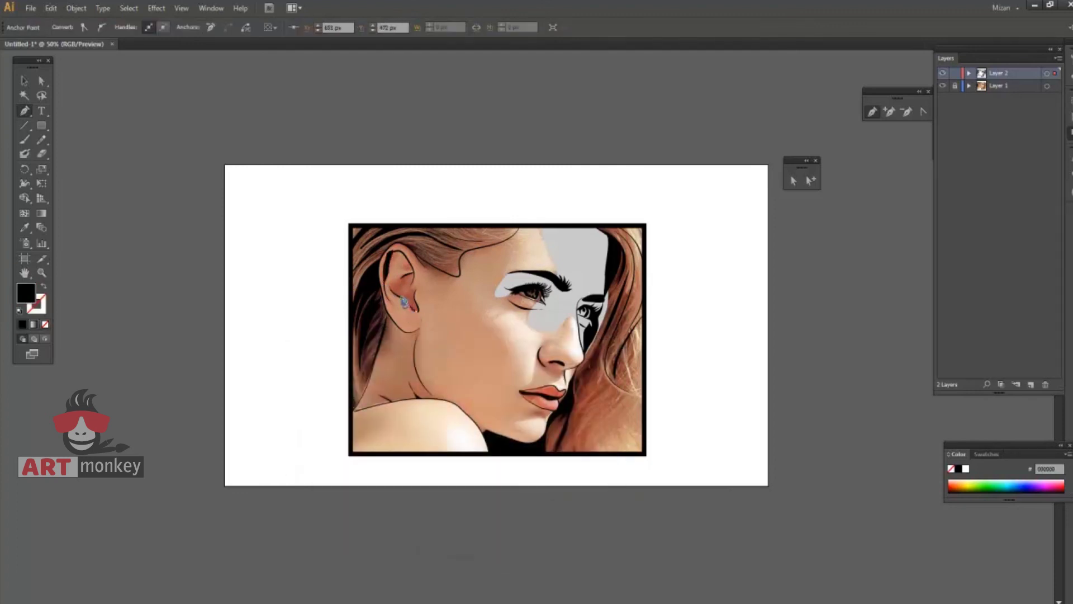
key("a")
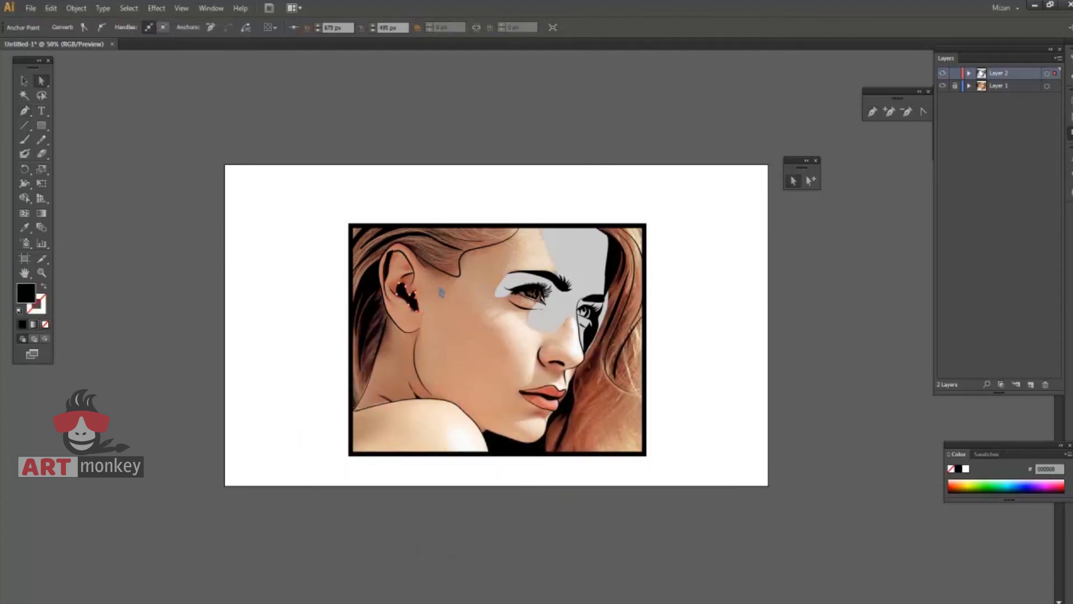
key("ctrl+shift+a")
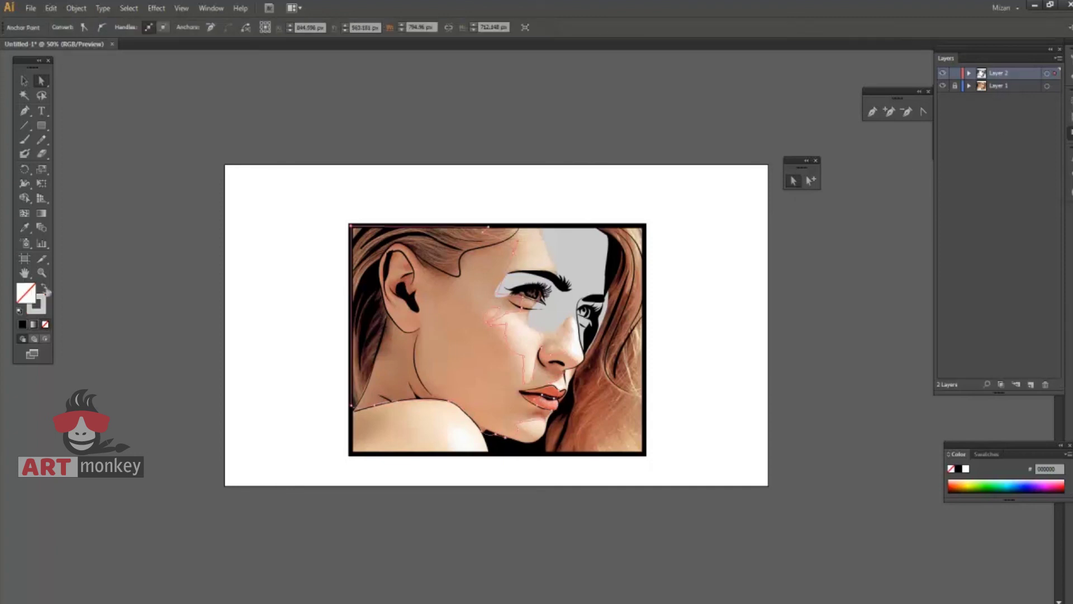
left_click(942, 86)
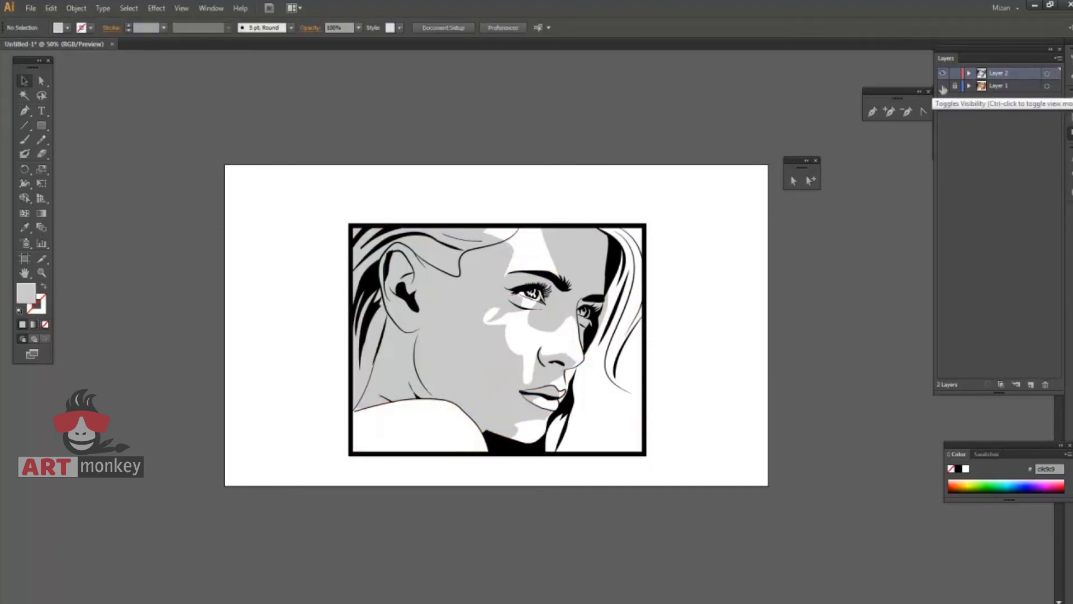
left_click(943, 86)
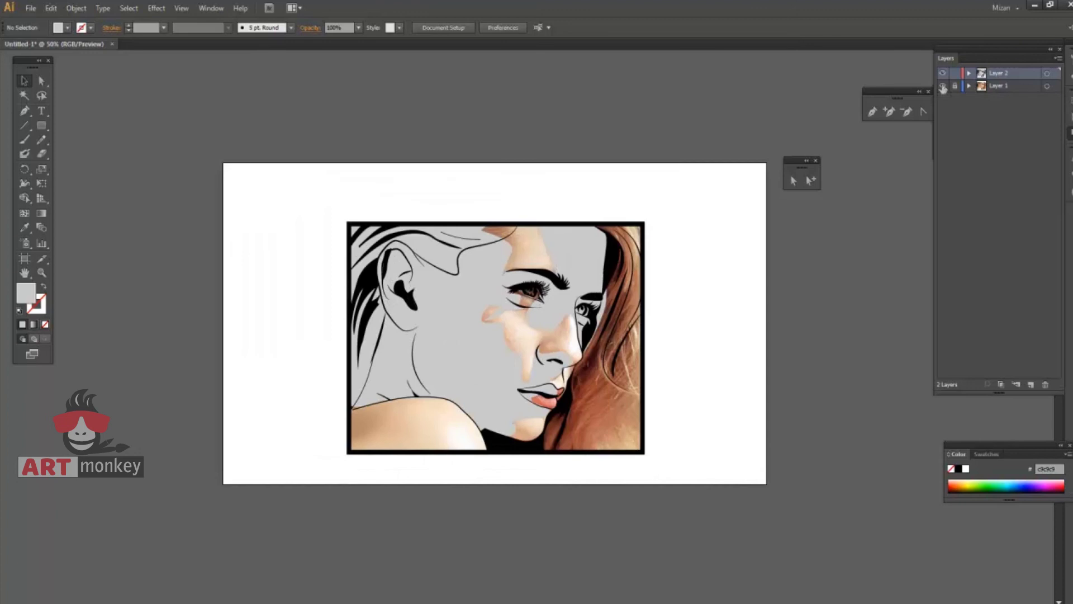
Add a path along the shoulder, hide the photo, and view the portrait at 100%.
key("p")
left_click(394, 398)
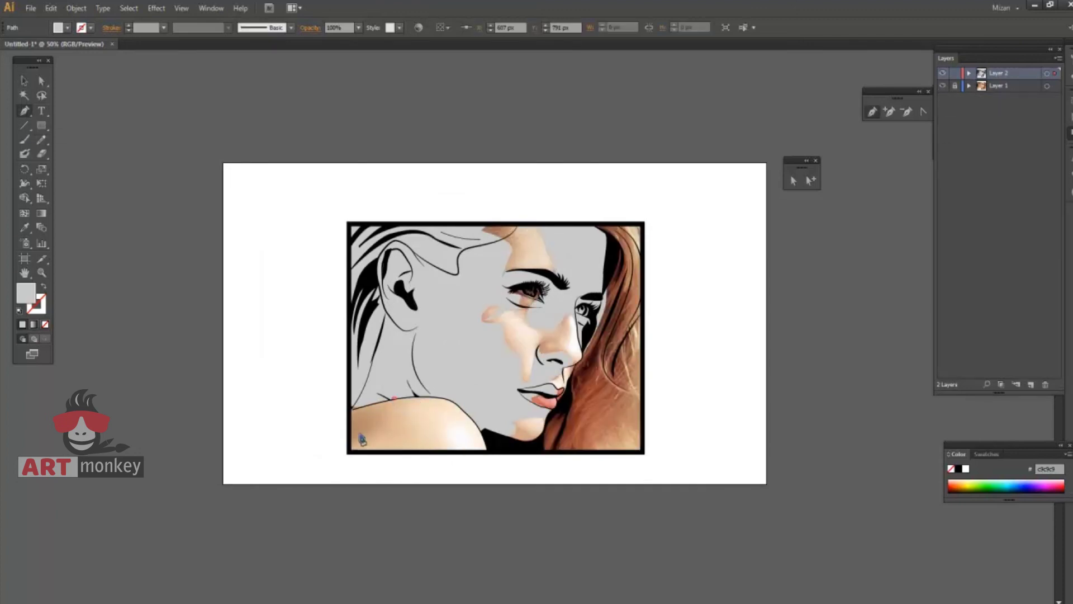
left_click(362, 440)
left_click(32, 84)
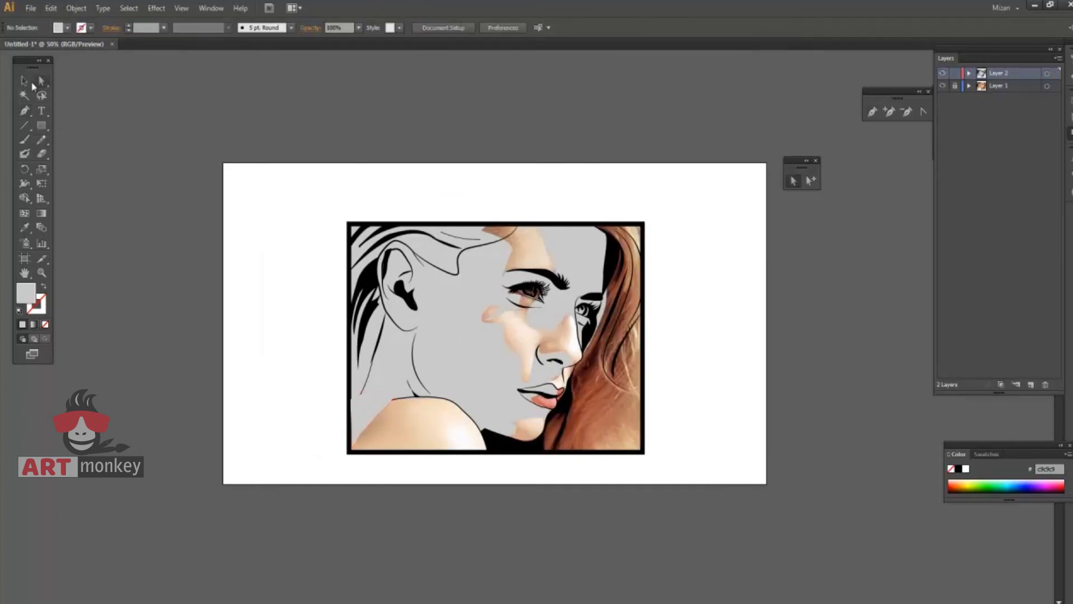
left_click(942, 86)
left_click(942, 86)
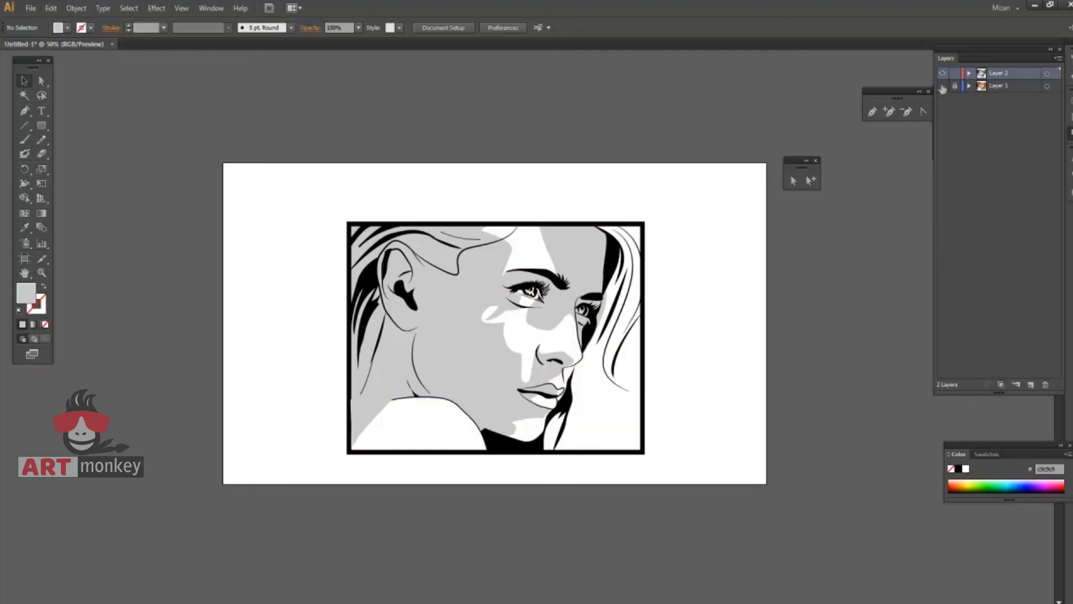
key("ctrl+minus")
key("ctrl+0")
key("ctrl+1")
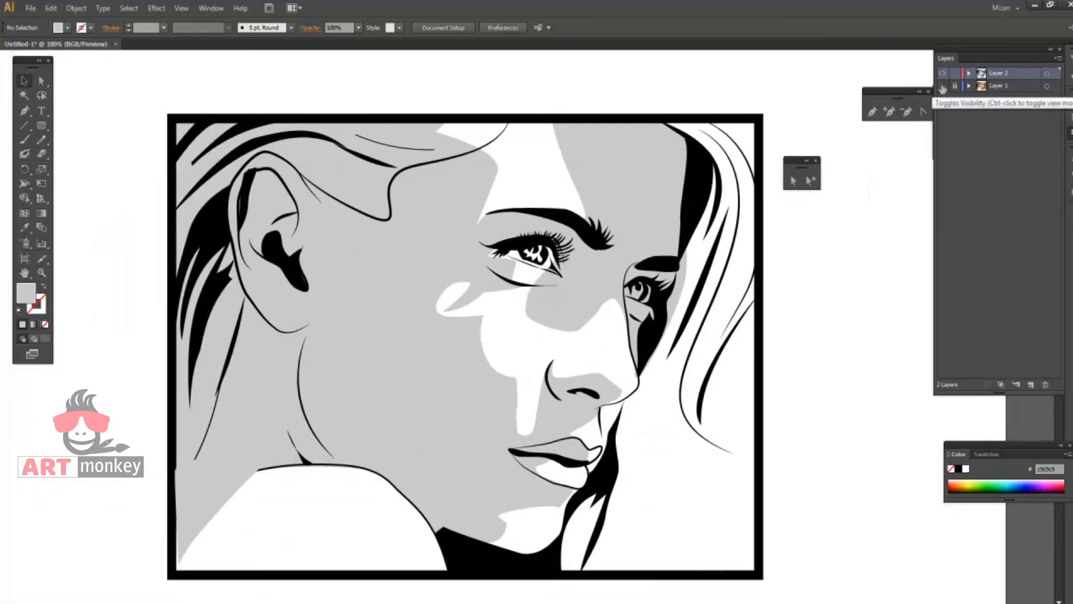